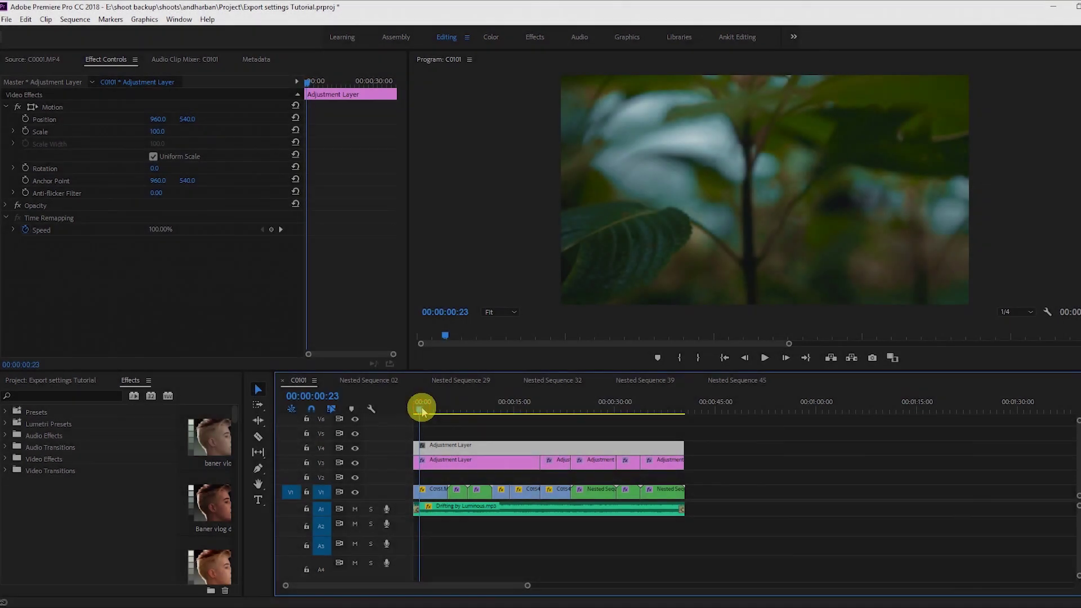
# - Scrub through sequence C0101 to preview it, parking the playhead at 00:00:08:15
pyautogui.moveTo(431, 410); pyautogui.dragTo(490, 415)
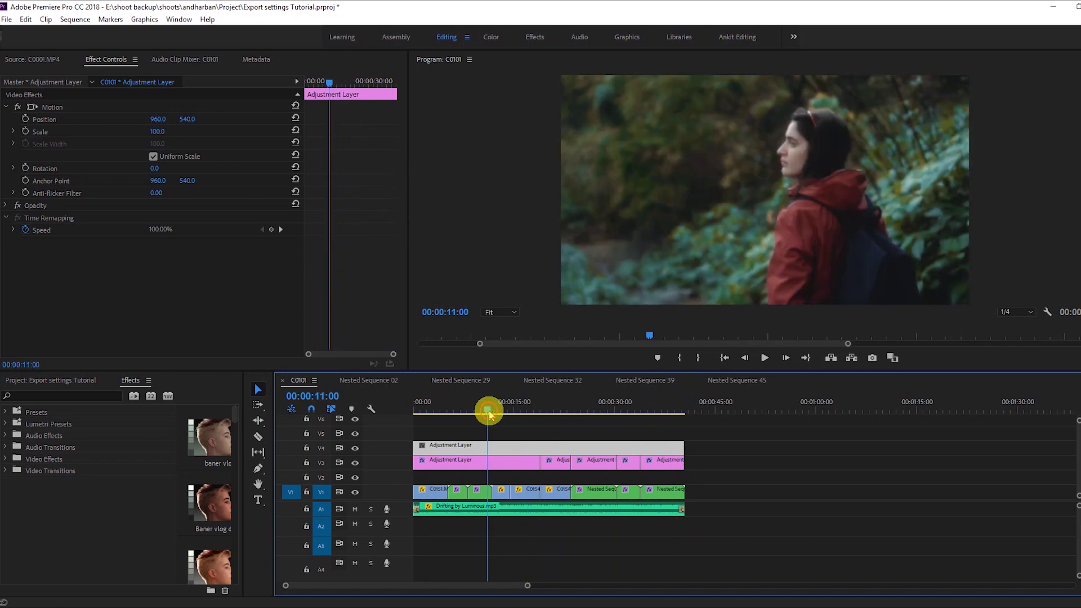
pyautogui.moveTo(489, 415)
pyautogui.mouseDown()
pyautogui.moveTo(501, 408)
pyautogui.moveTo(470, 409)
pyautogui.mouseUp()
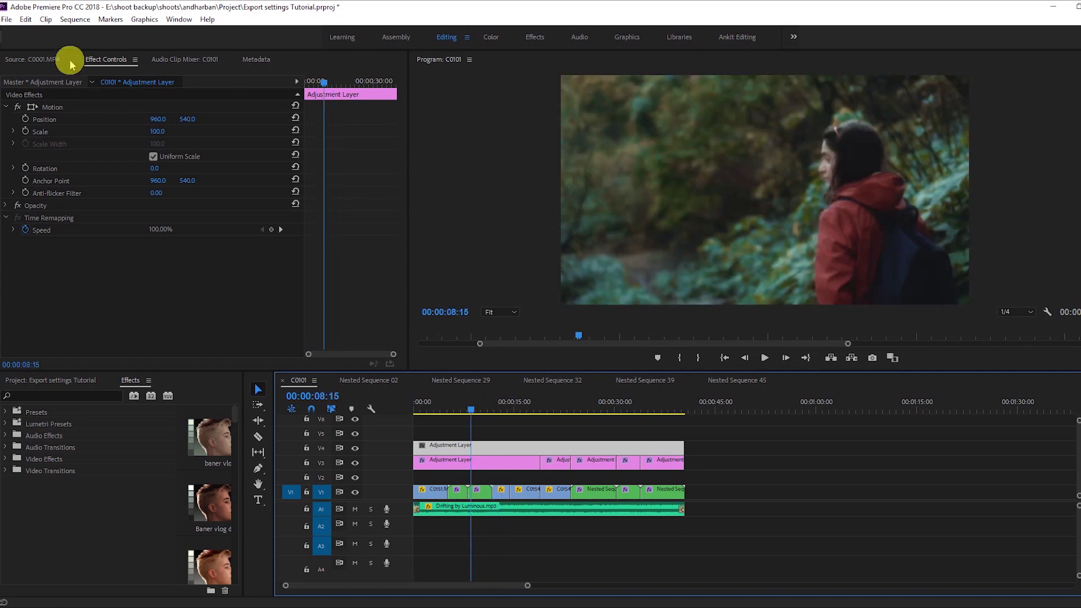
pyautogui.click(6, 20)
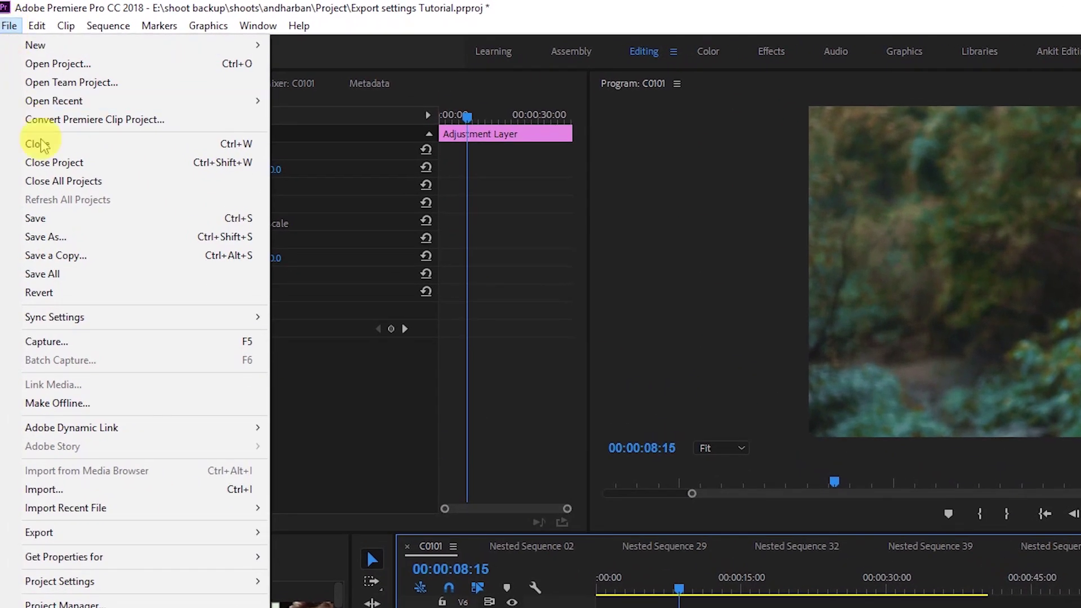
# - Open Export Media settings with H.264 format and the YouTube 1080p HD preset
pyautogui.moveTo(169, 534)
pyautogui.click(299, 531)
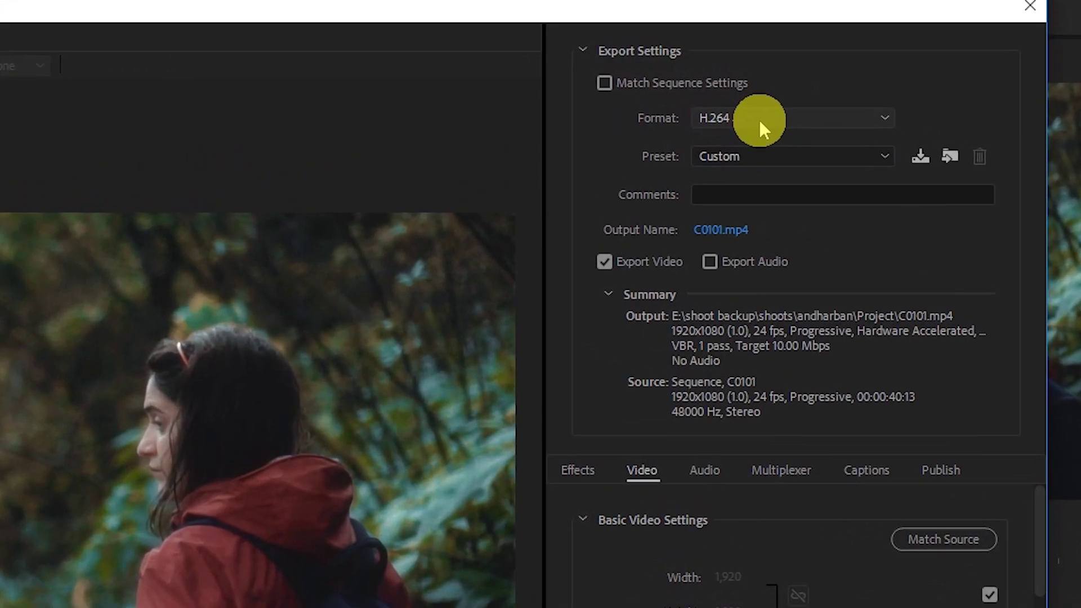
pyautogui.click(766, 96)
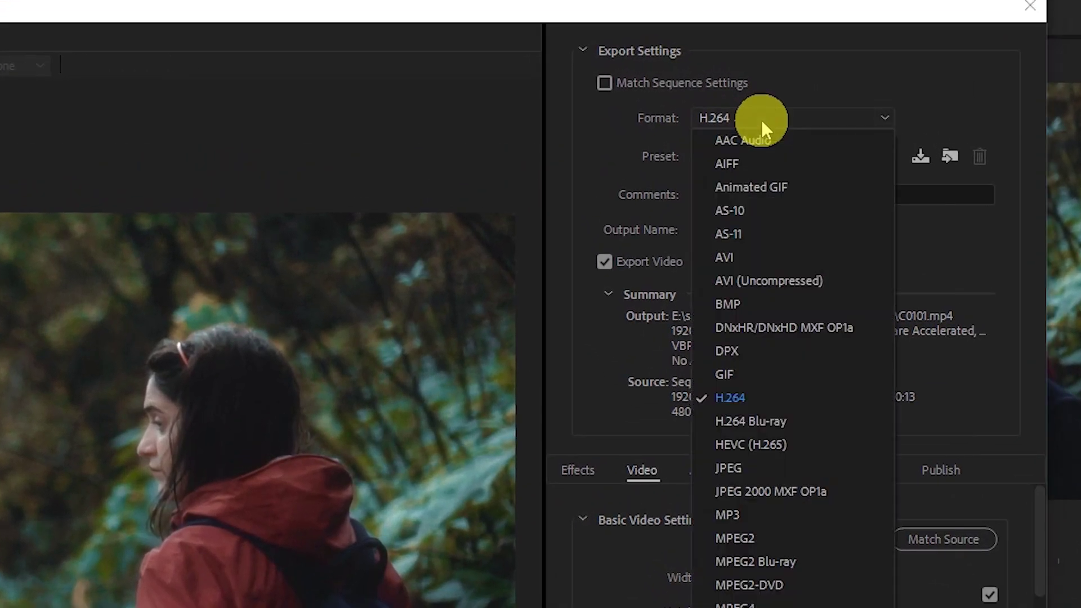
pyautogui.click(735, 401)
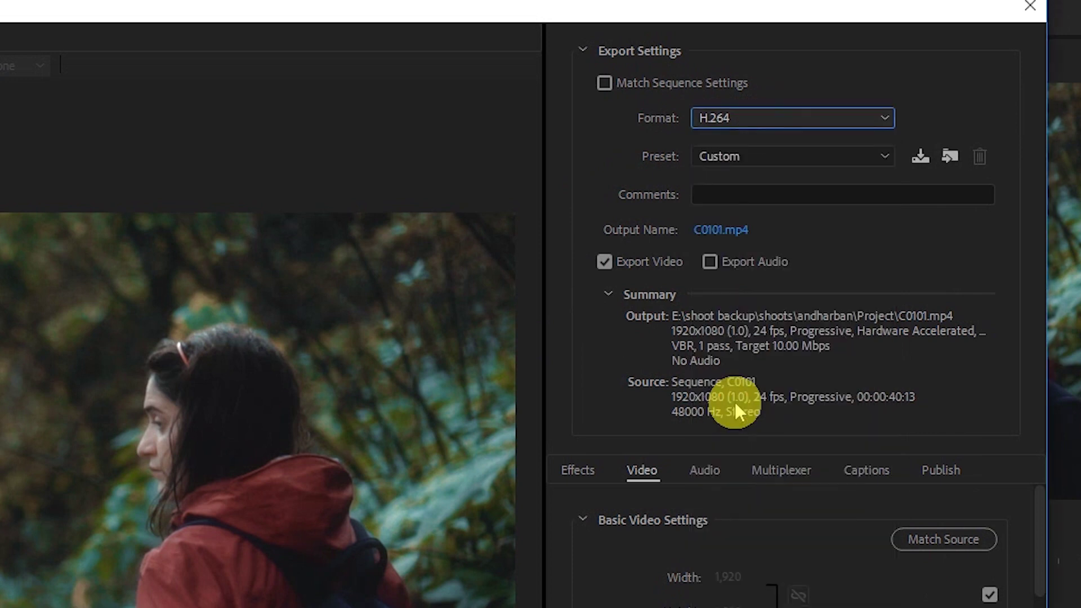
pyautogui.click(772, 157)
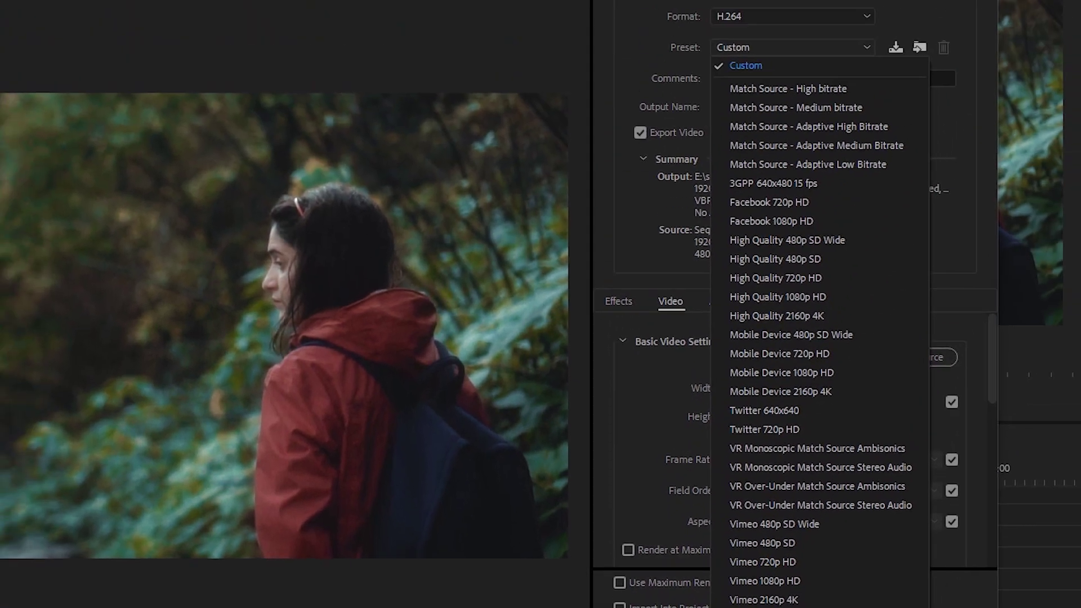
pyautogui.click(843, 337)
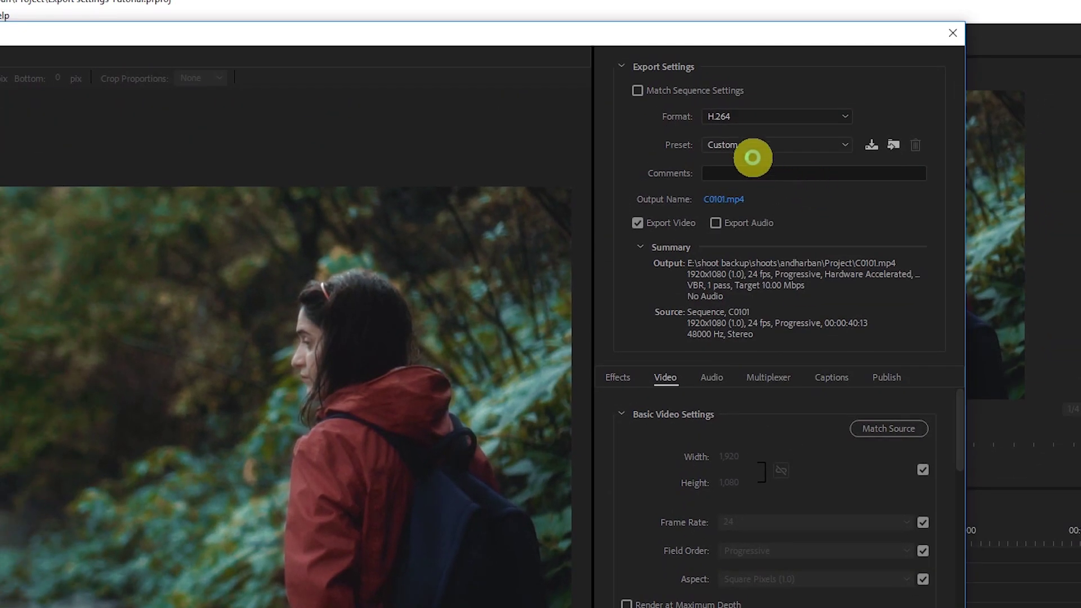
pyautogui.click(752, 151)
pyautogui.click(808, 164)
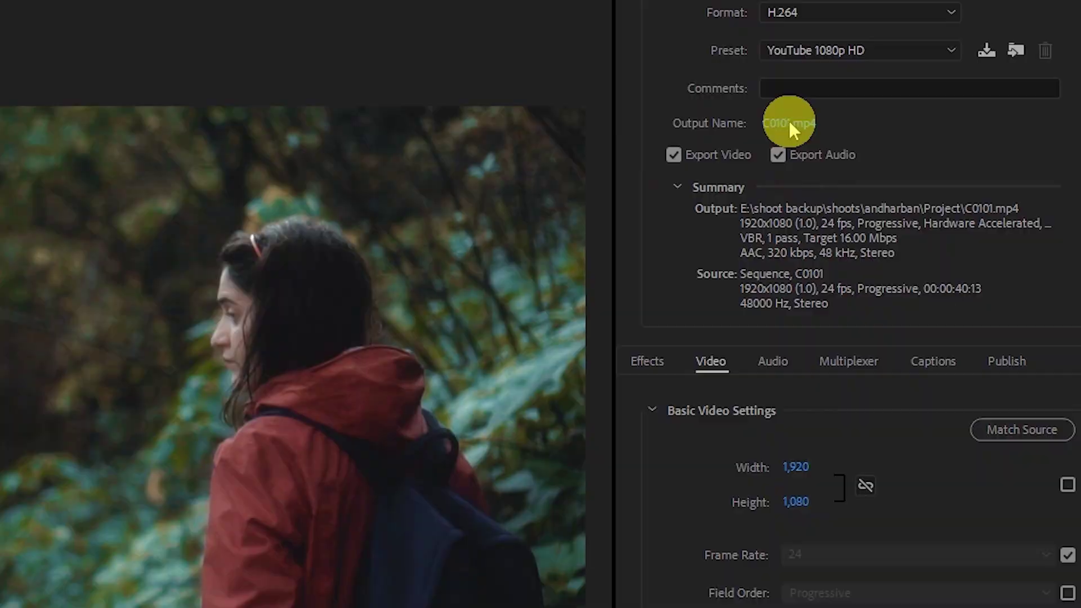
# - Rename the output file to 'export video'
pyautogui.click(657, 209)
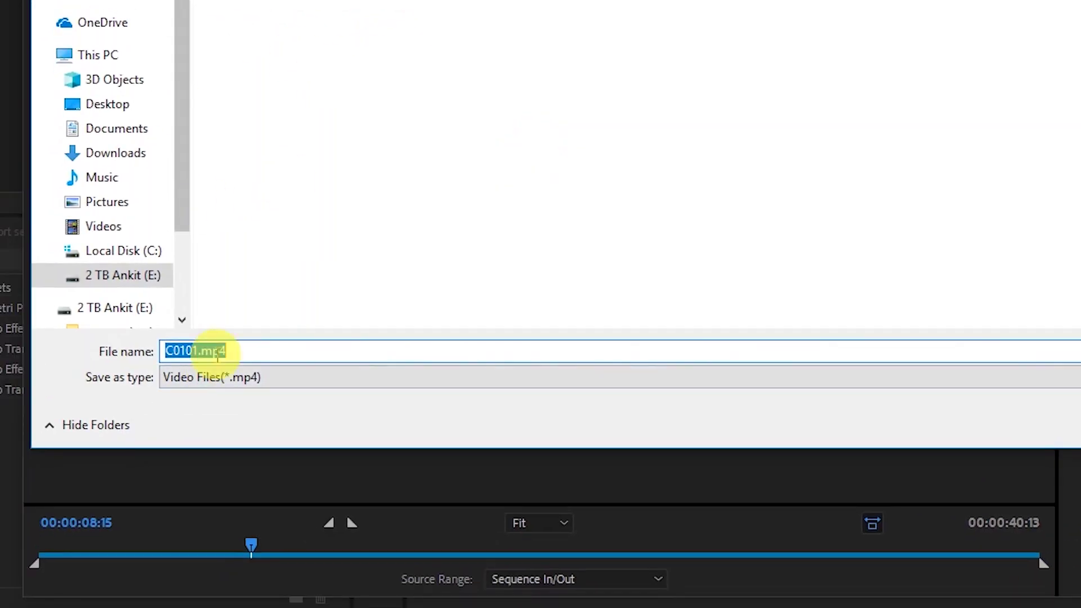
pyautogui.write('export video')
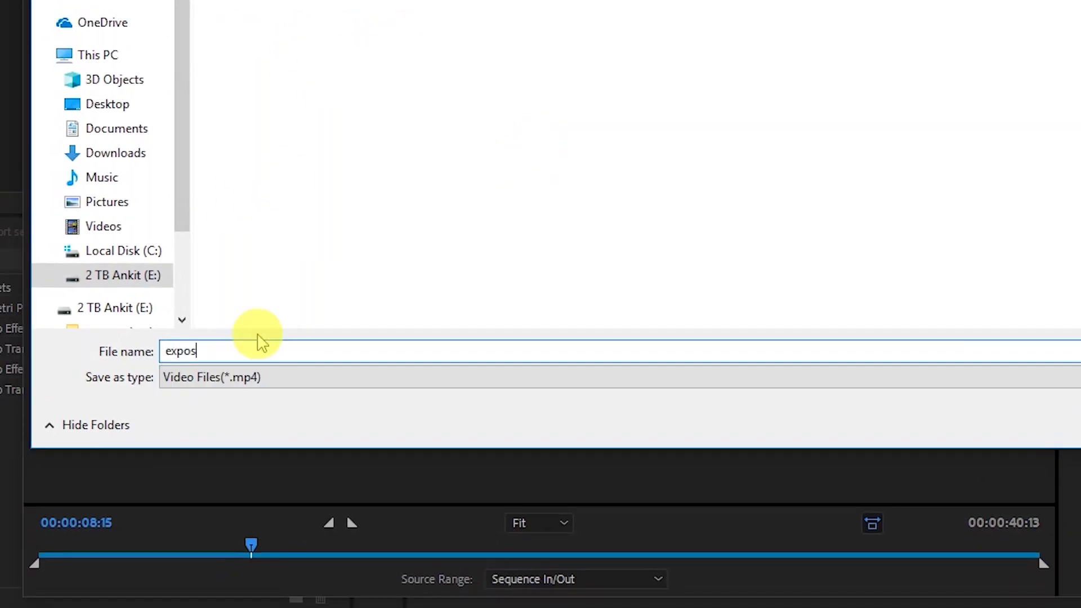
pyautogui.press('Return')
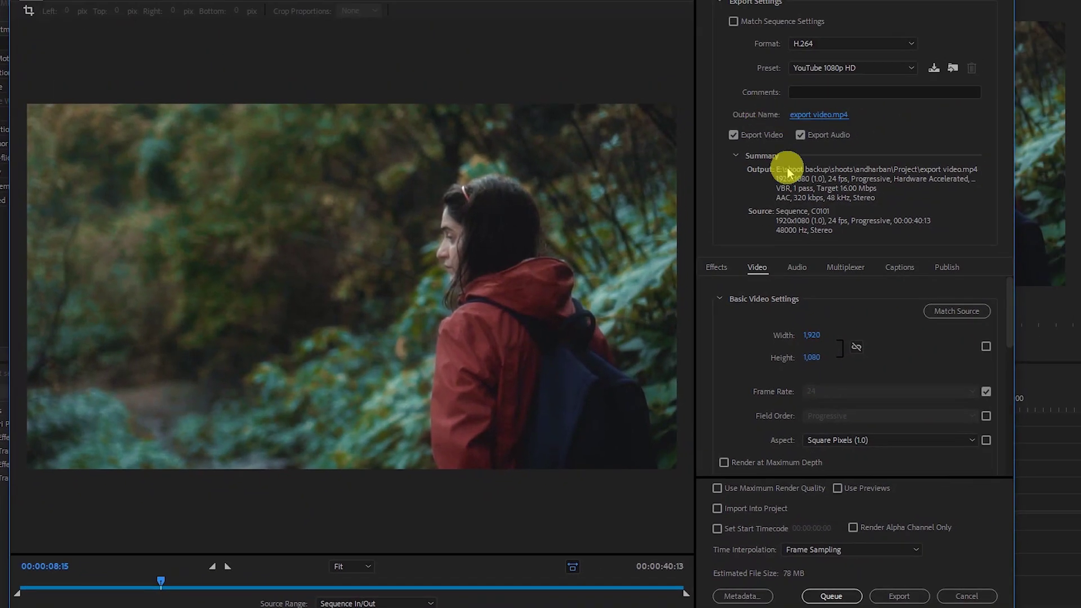
pyautogui.scroll(-1, 973, 355)
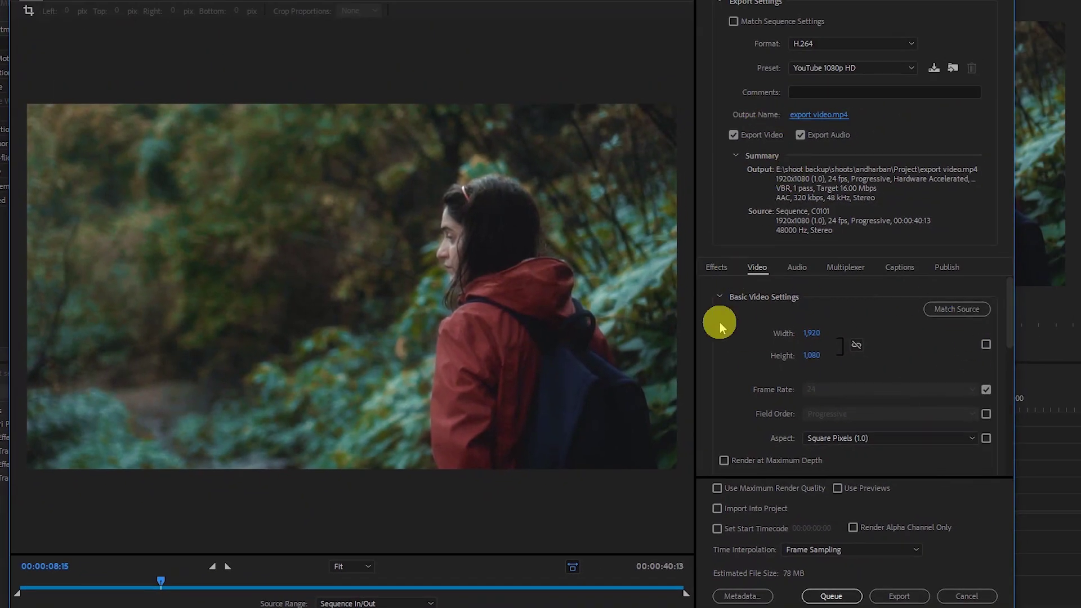
# - Turn on Render at Maximum Depth for the video export
pyautogui.scroll(-1, 994, 326)
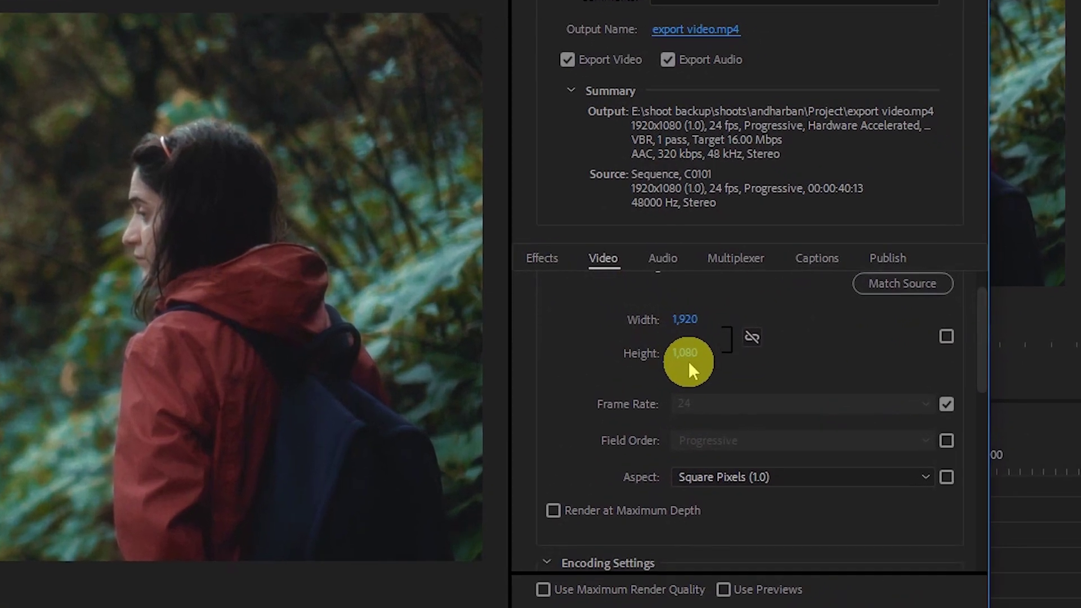
pyautogui.moveTo(980, 338); pyautogui.dragTo(981, 373)
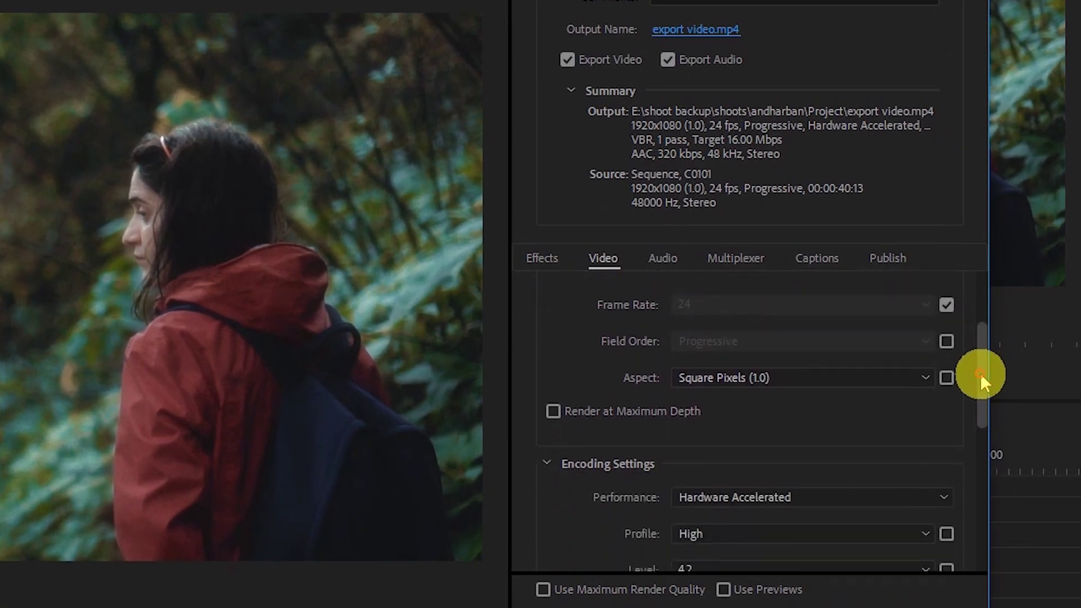
pyautogui.click(552, 413)
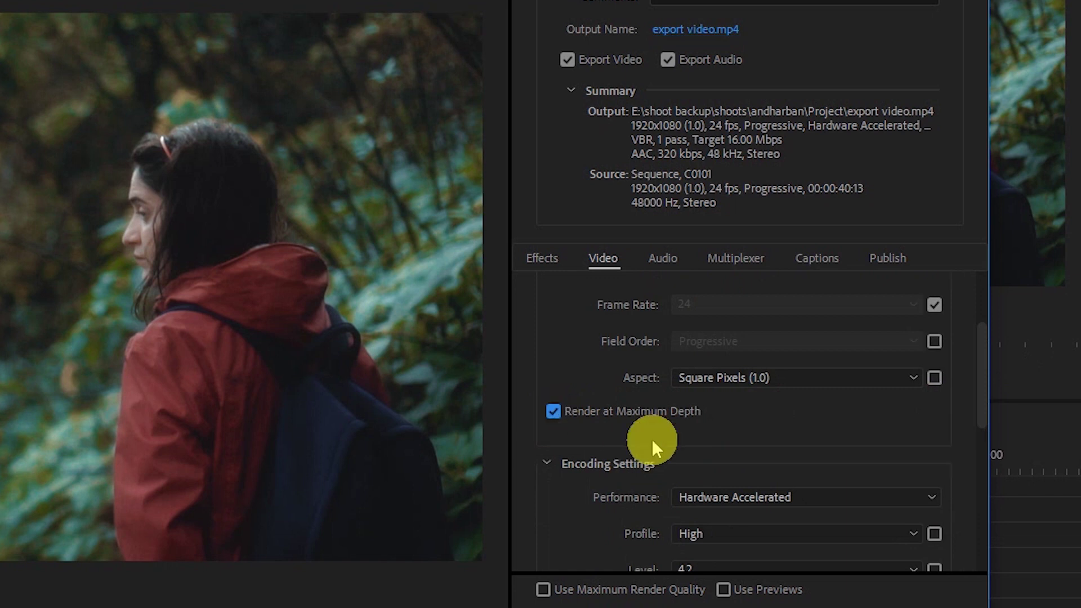
pyautogui.moveTo(979, 377); pyautogui.dragTo(977, 405)
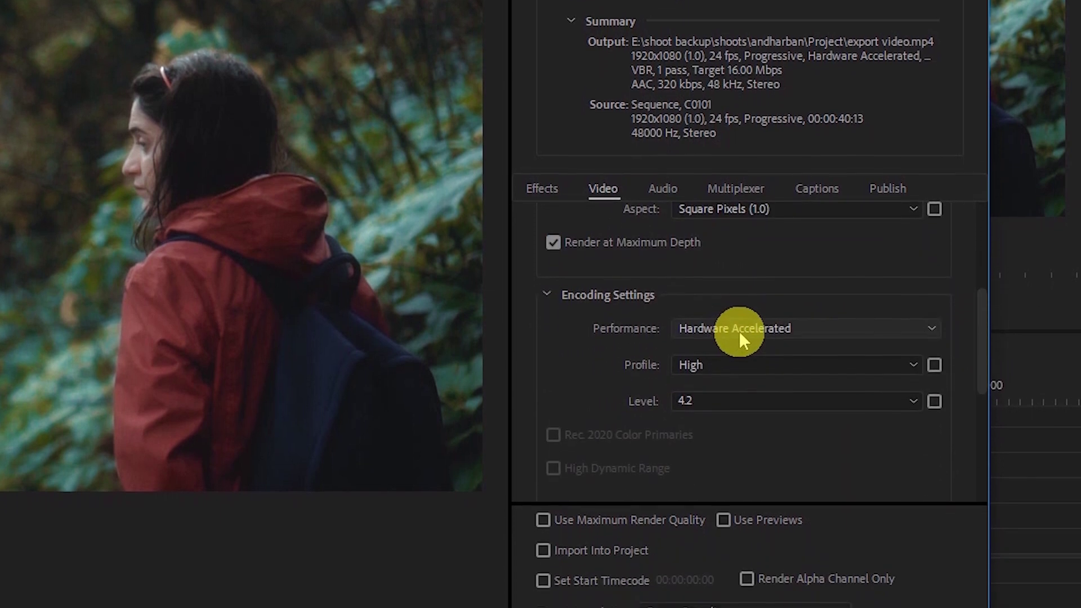
# - Keep hardware-accelerated encoding, the High profile and level 4.2
pyautogui.click(740, 332)
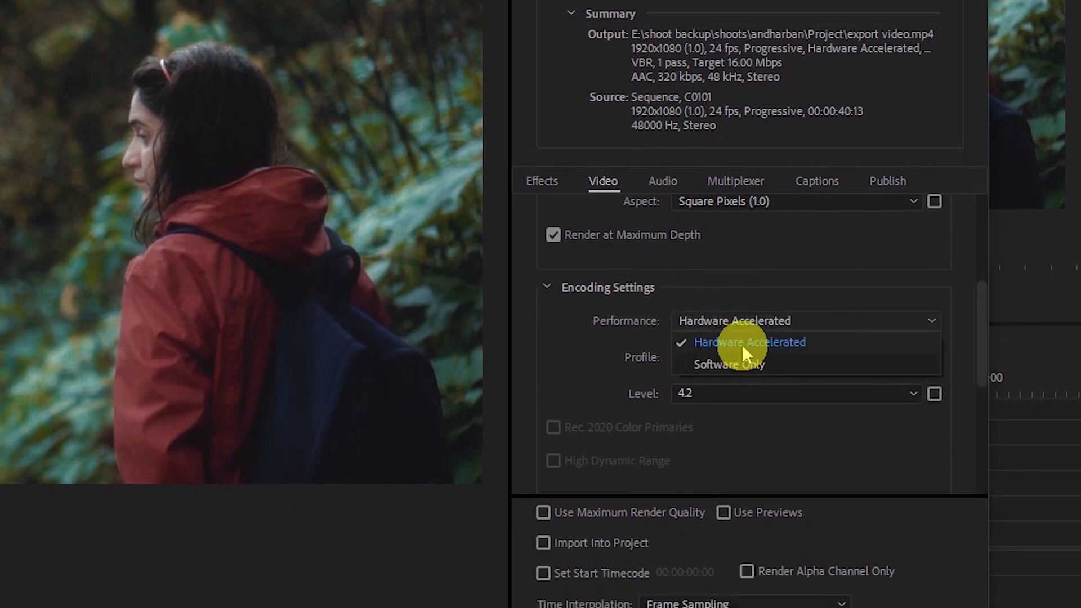
pyautogui.click(763, 320)
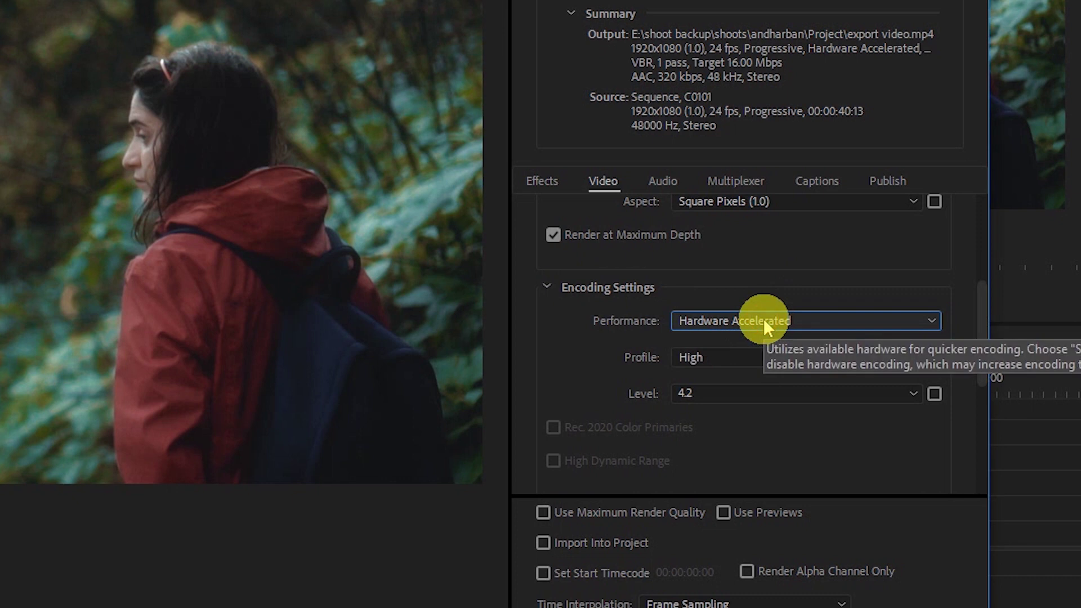
pyautogui.click(849, 353)
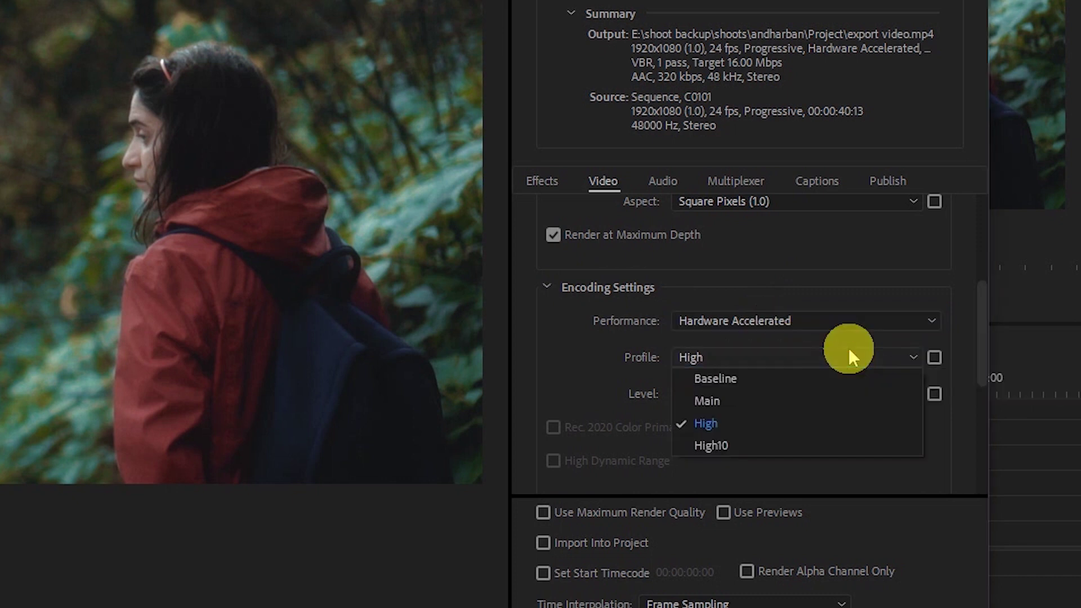
pyautogui.click(837, 362)
pyautogui.moveTo(982, 336); pyautogui.dragTo(988, 344)
pyautogui.click(780, 356)
pyautogui.click(780, 356)
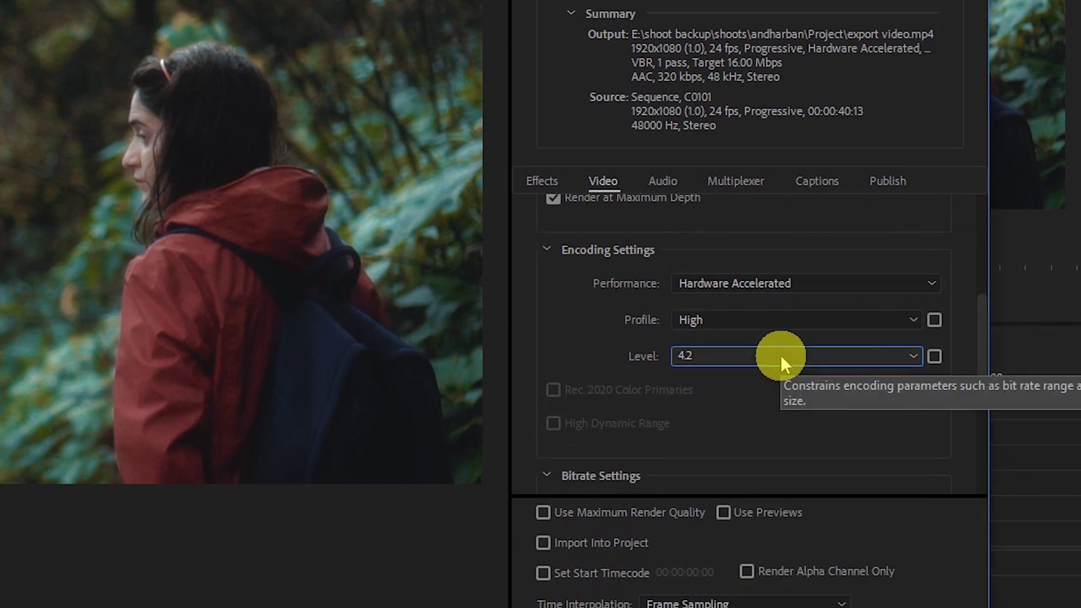
pyautogui.moveTo(982, 330); pyautogui.dragTo(991, 397)
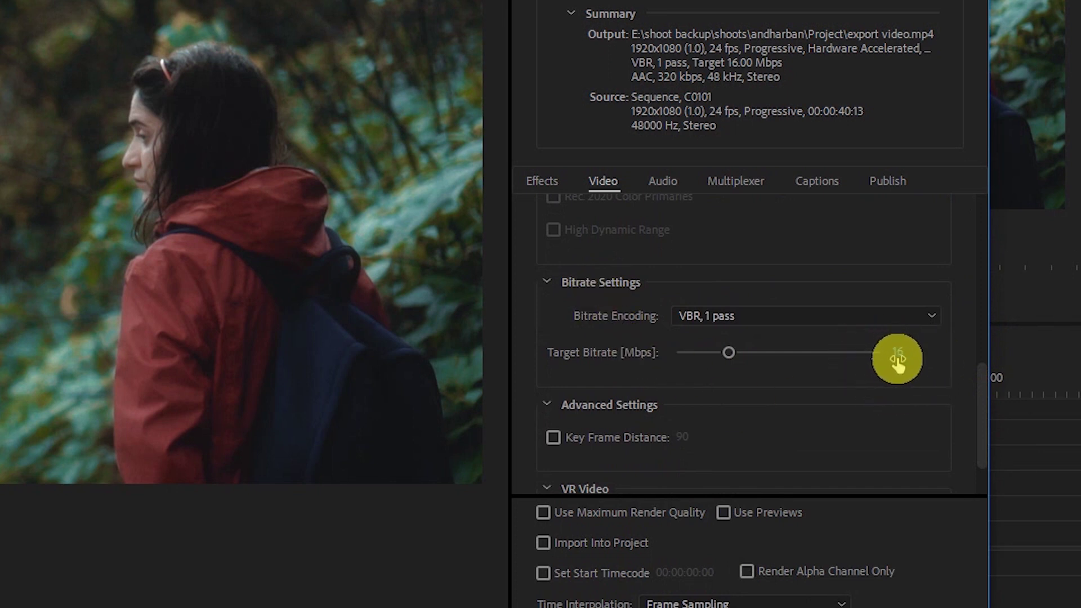
# - Set the target bitrate to 16 Mbps and keep VBR, 1 pass encoding
pyautogui.moveTo(727, 352)
pyautogui.mouseDown()
pyautogui.moveTo(700, 353)
pyautogui.moveTo(728, 347)
pyautogui.mouseUp()
pyautogui.click(918, 355)
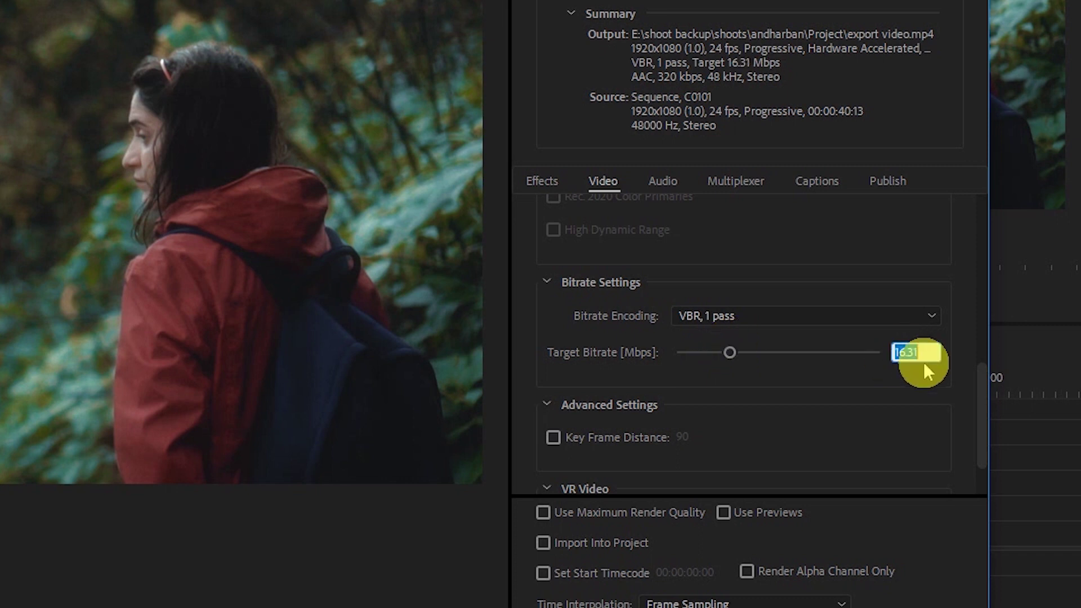
pyautogui.write('16')
pyautogui.press('Return')
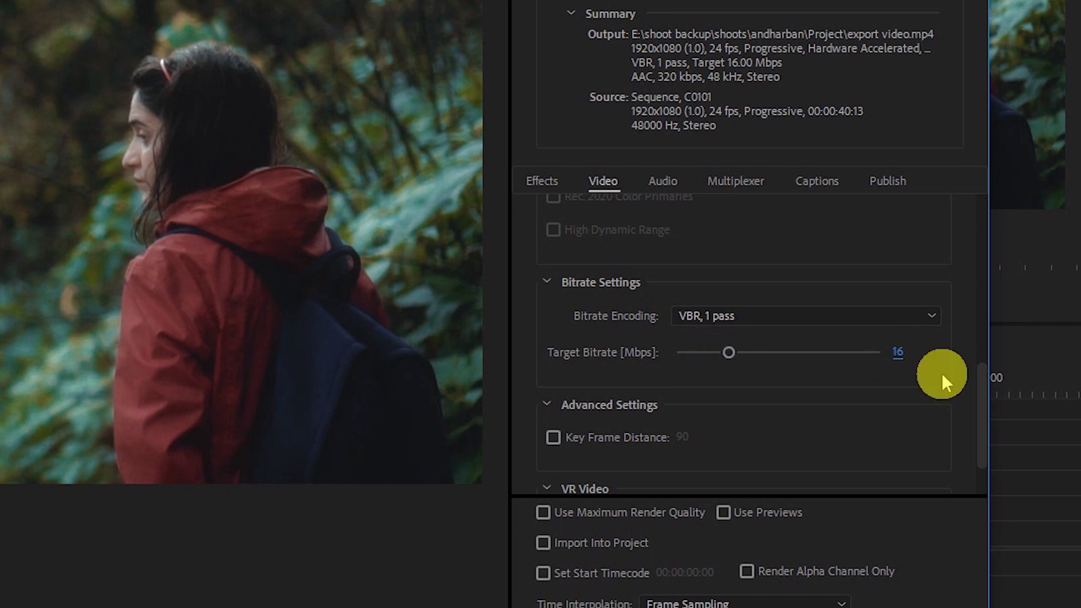
pyautogui.click(789, 322)
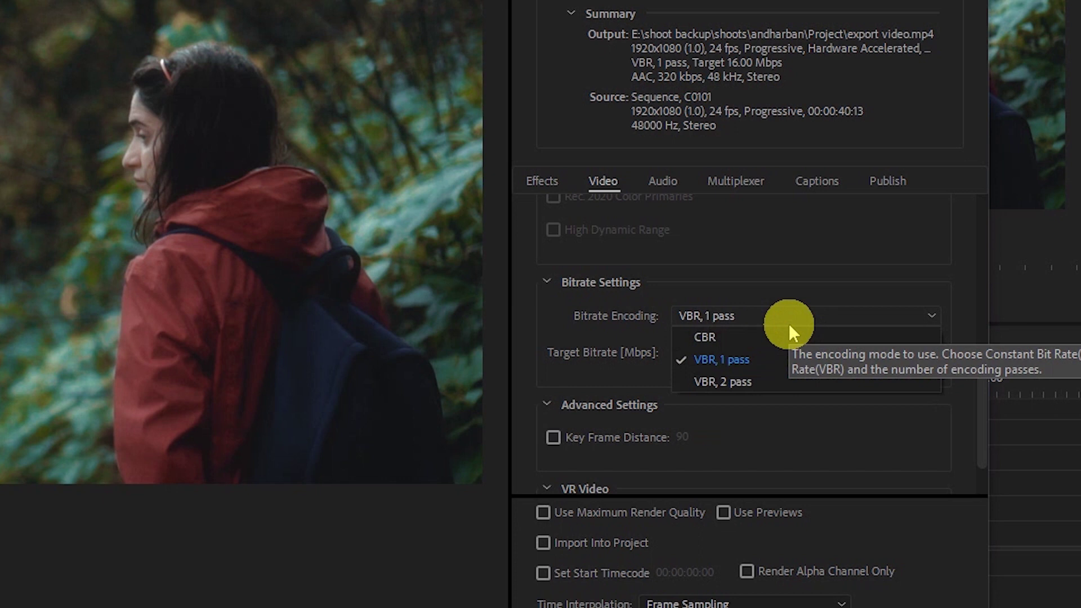
pyautogui.click(789, 321)
pyautogui.moveTo(982, 378); pyautogui.dragTo(976, 235)
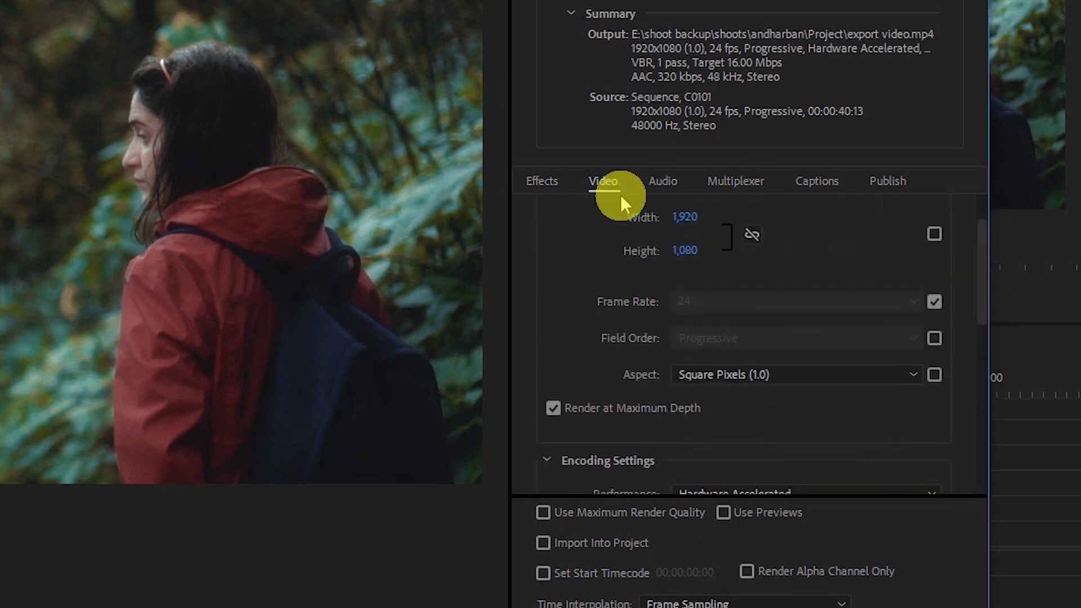
pyautogui.click(659, 181)
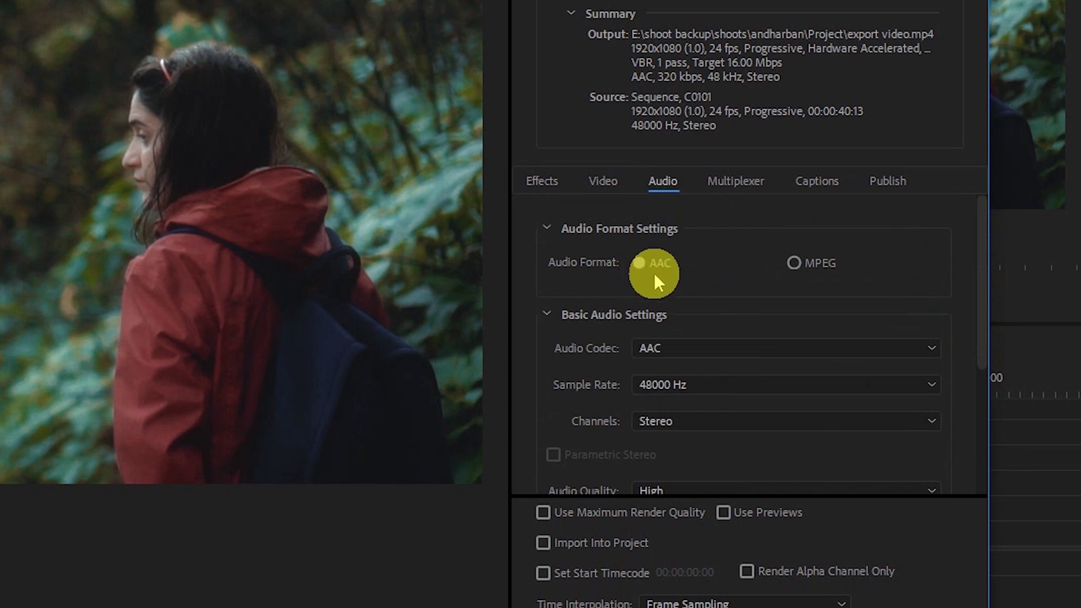
pyautogui.click(753, 349)
pyautogui.click(753, 349)
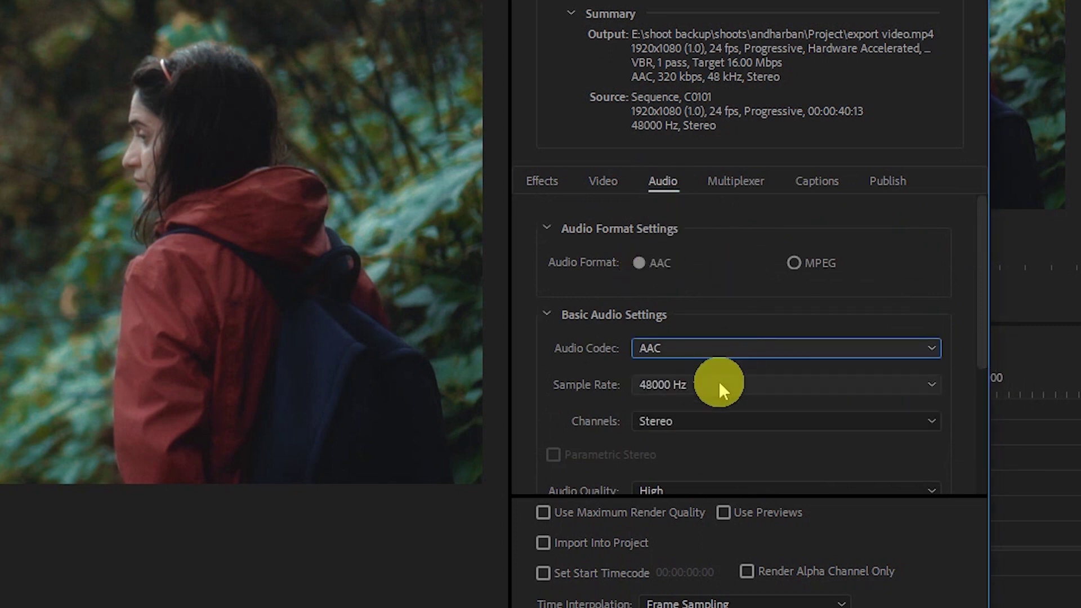
pyautogui.click(772, 386)
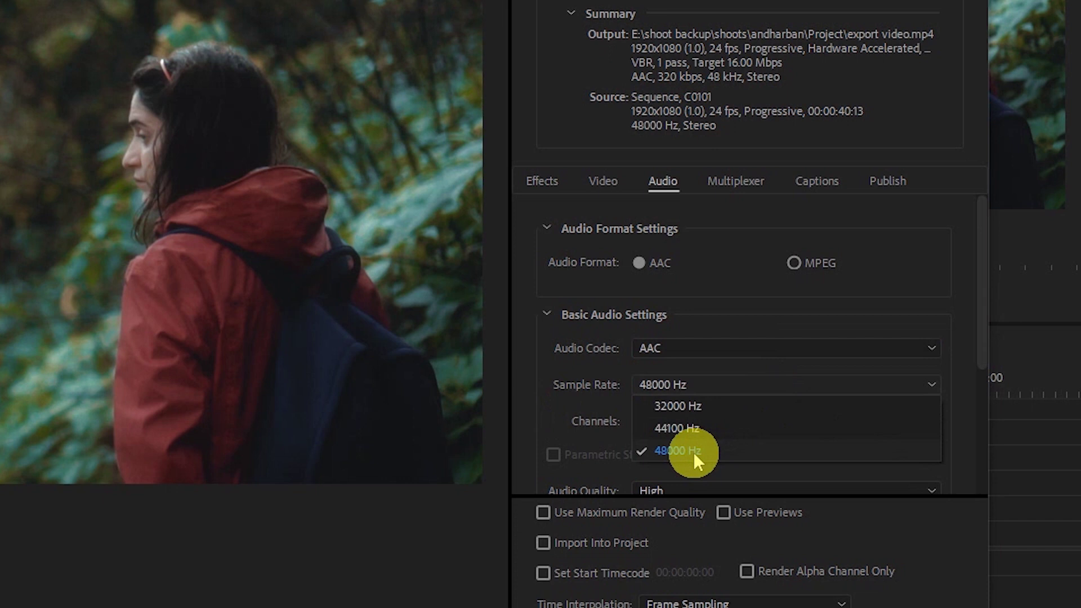
pyautogui.click(757, 369)
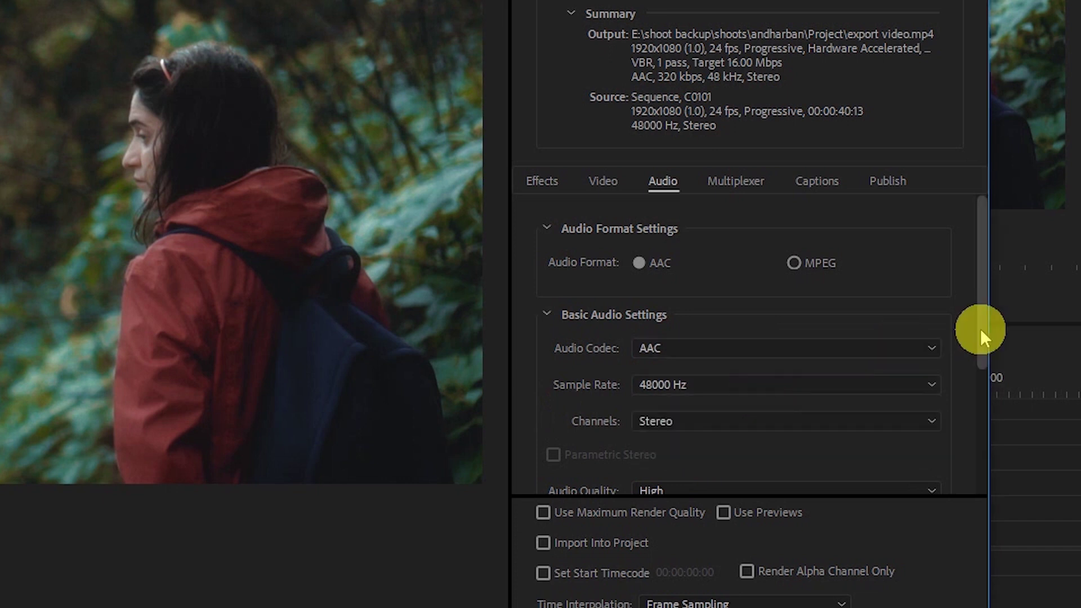
pyautogui.moveTo(984, 331); pyautogui.dragTo(971, 365)
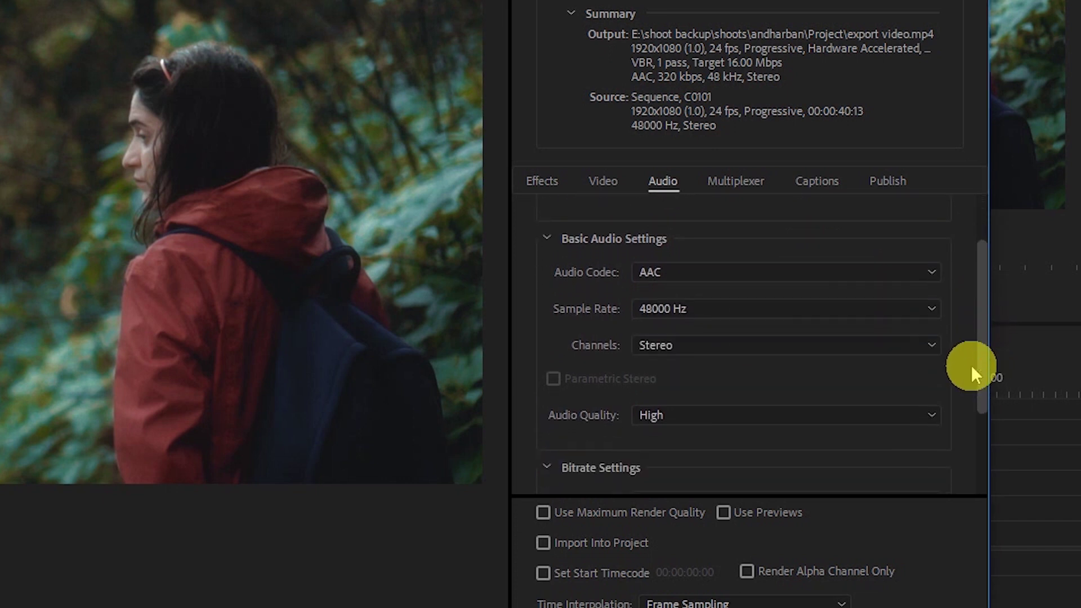
pyautogui.click(697, 345)
pyautogui.click(937, 342)
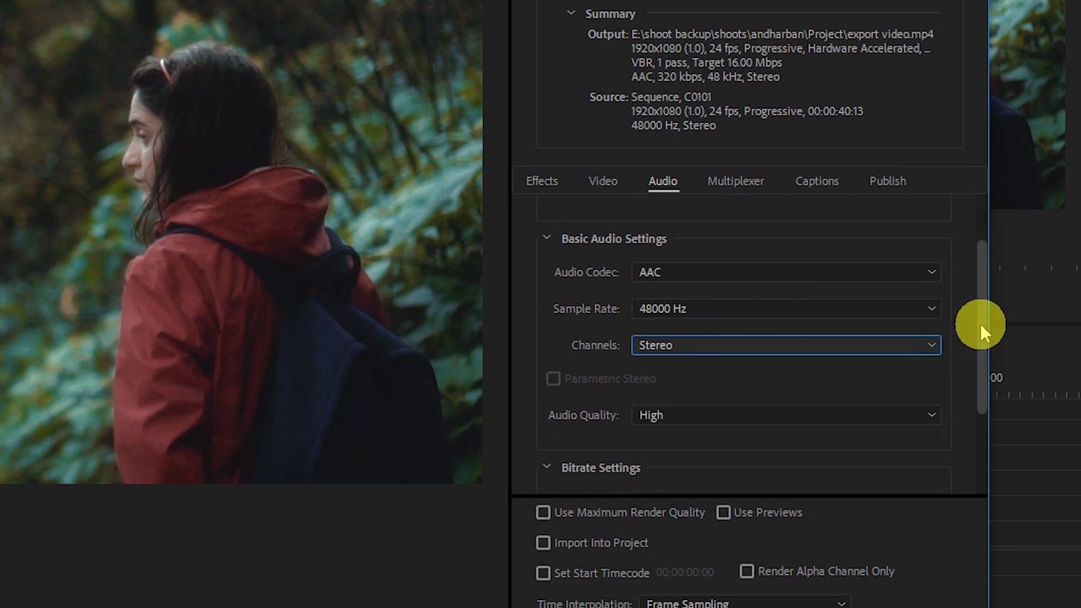
pyautogui.moveTo(980, 327); pyautogui.dragTo(974, 373)
pyautogui.click(727, 333)
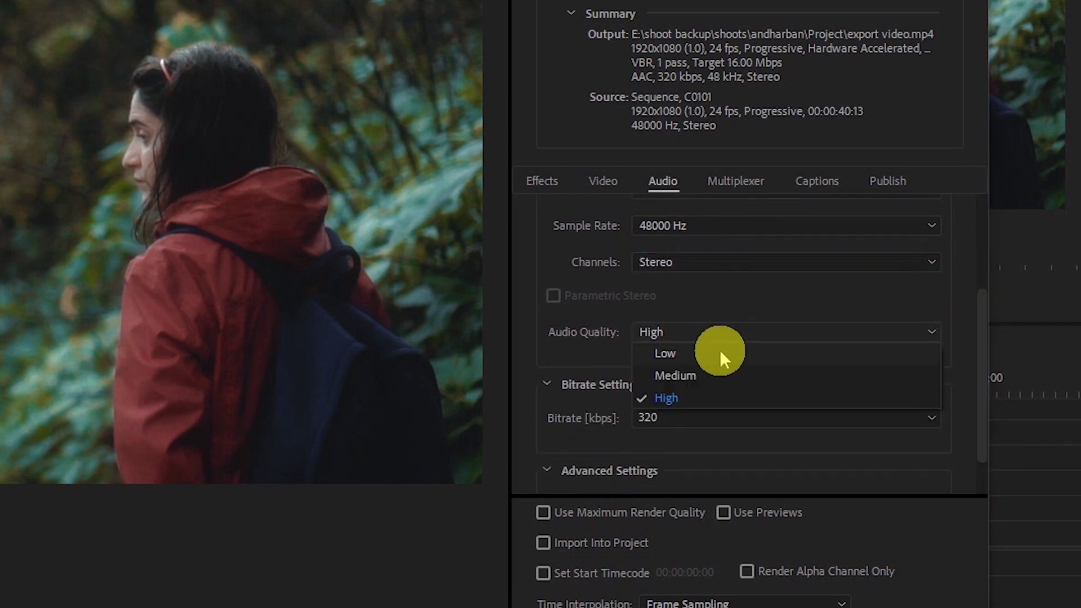
pyautogui.click(729, 333)
pyautogui.moveTo(981, 340); pyautogui.dragTo(980, 372)
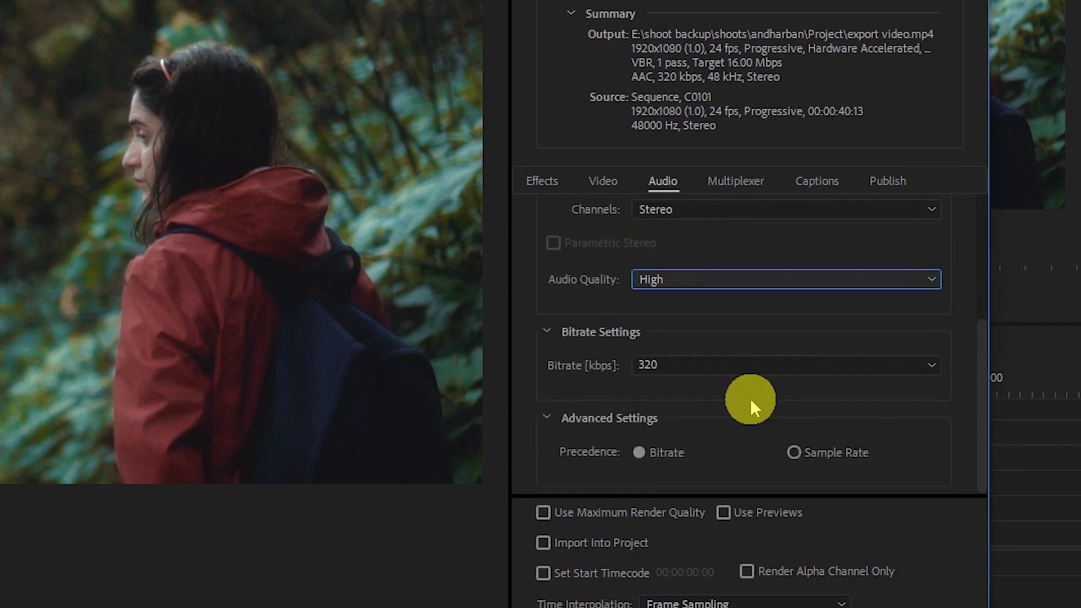
pyautogui.click(677, 365)
pyautogui.click(677, 365)
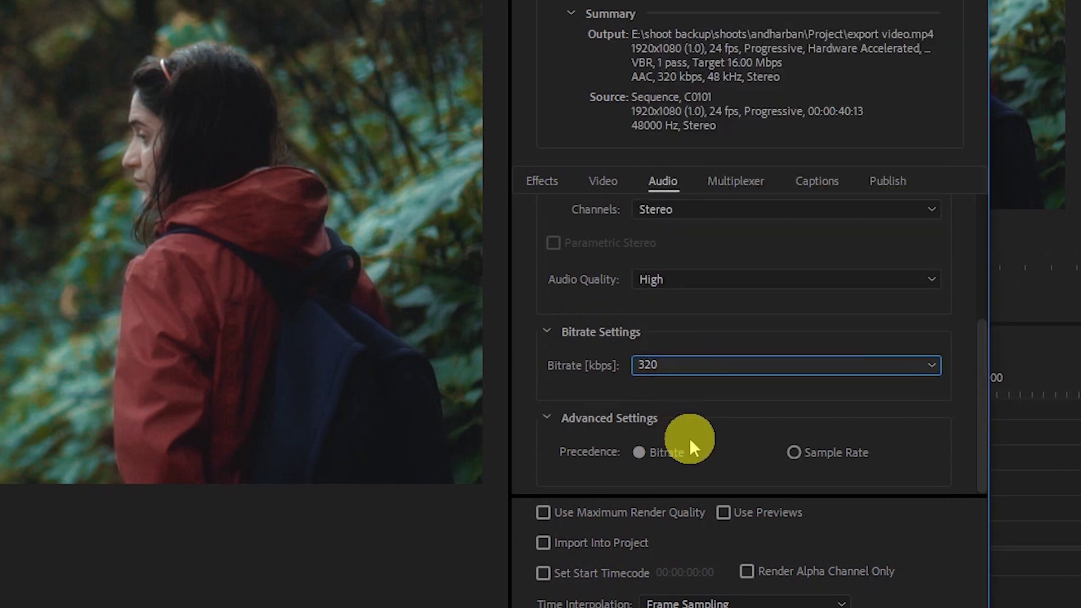
pyautogui.moveTo(980, 371); pyautogui.dragTo(974, 218)
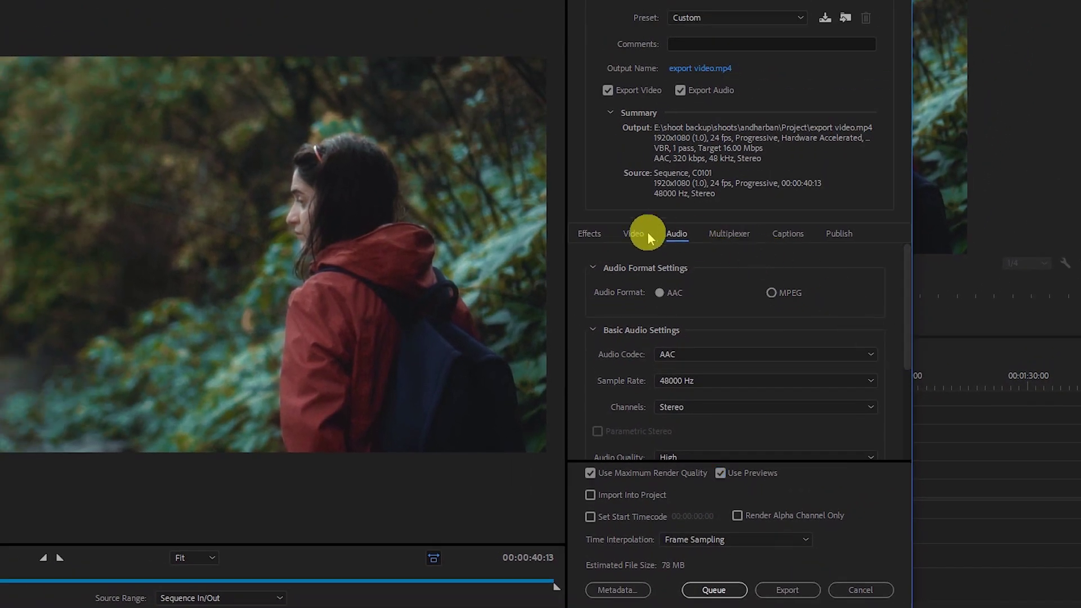
# - Check the video Width and Height, then close Export Settings without exporting
pyautogui.click(635, 232)
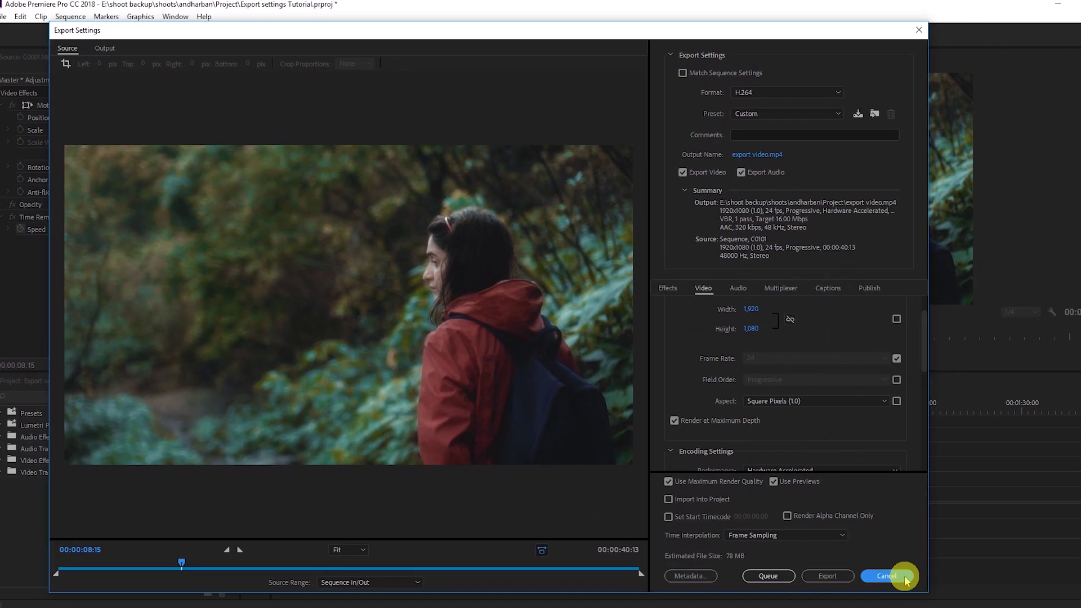
pyautogui.click(900, 573)
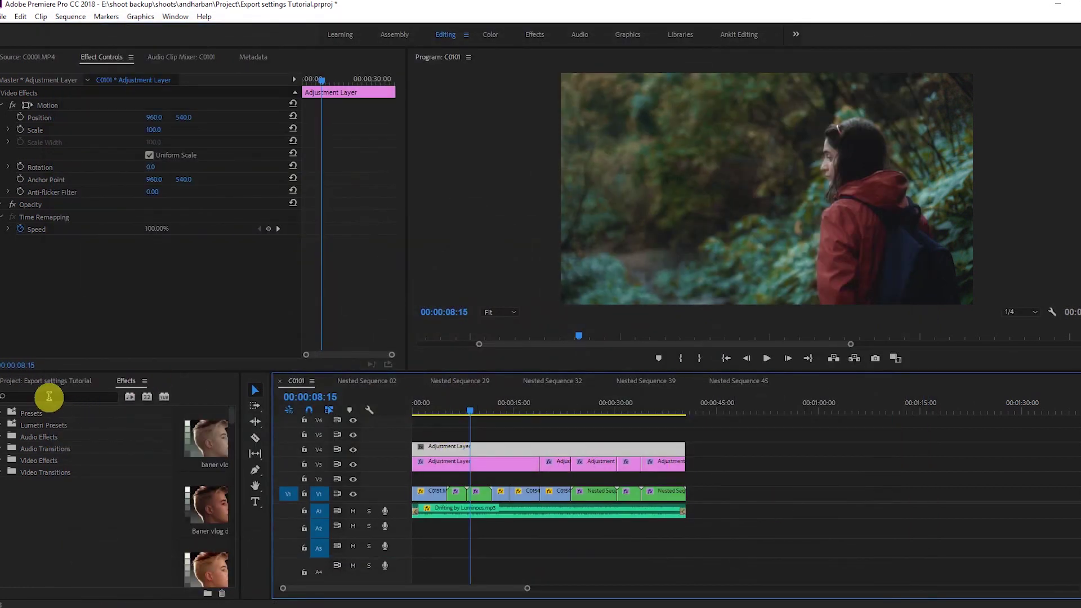
# - Find the Crop effect and apply it to the adjustment layer
pyautogui.click(49, 396)
pyautogui.write('crop')
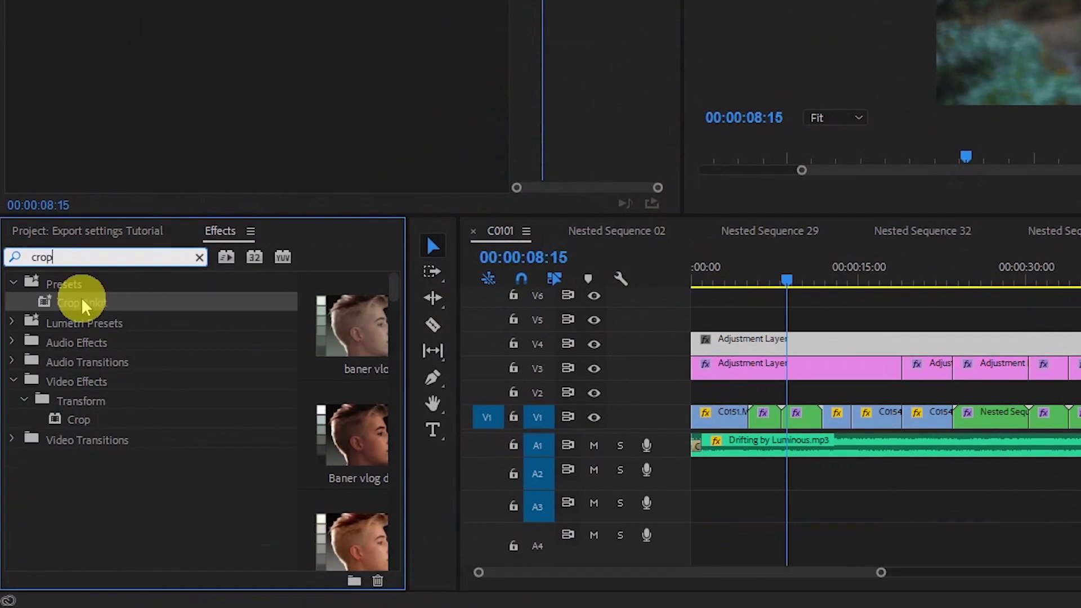
pyautogui.moveTo(79, 425); pyautogui.dragTo(777, 337)
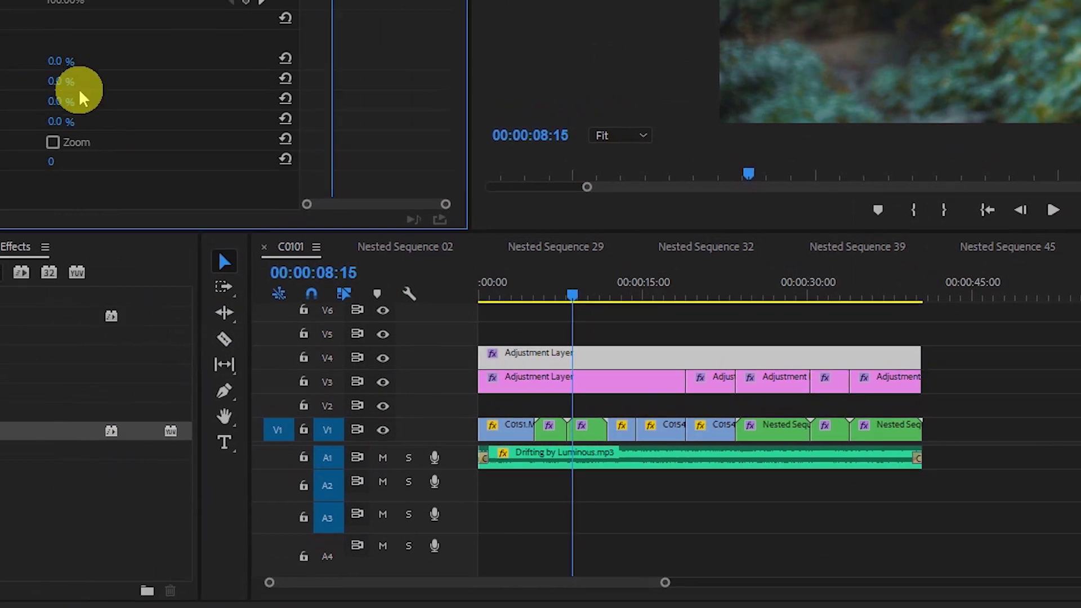
# - Set the Crop Top and Bottom amounts to 13%
pyautogui.click(80, 91)
pyautogui.write('13')
pyautogui.press('Return')
pyautogui.click(243, 184)
pyautogui.write('132')
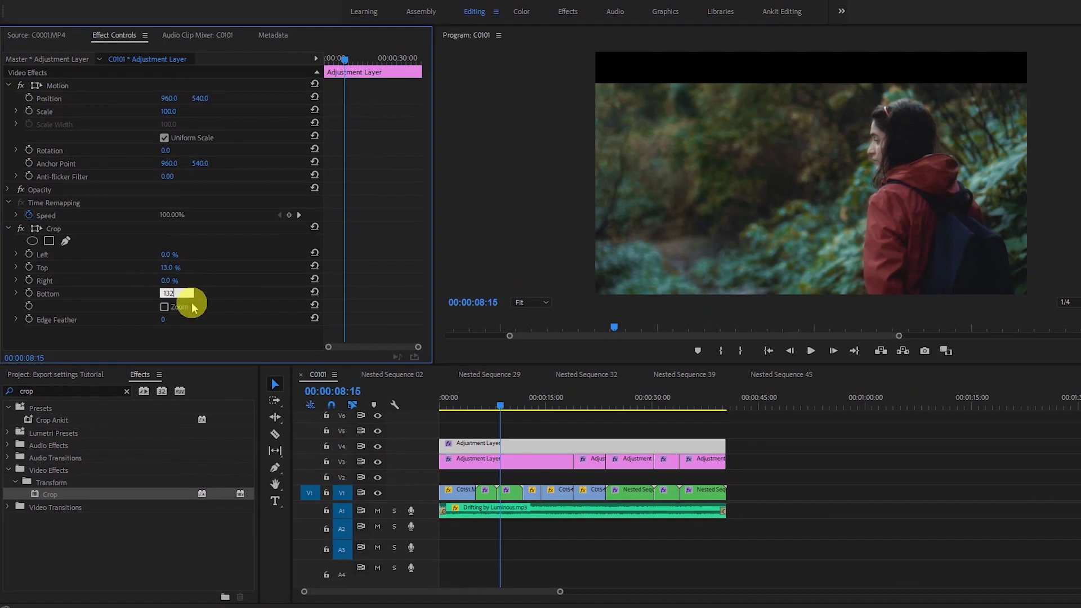
pyautogui.press('Return')
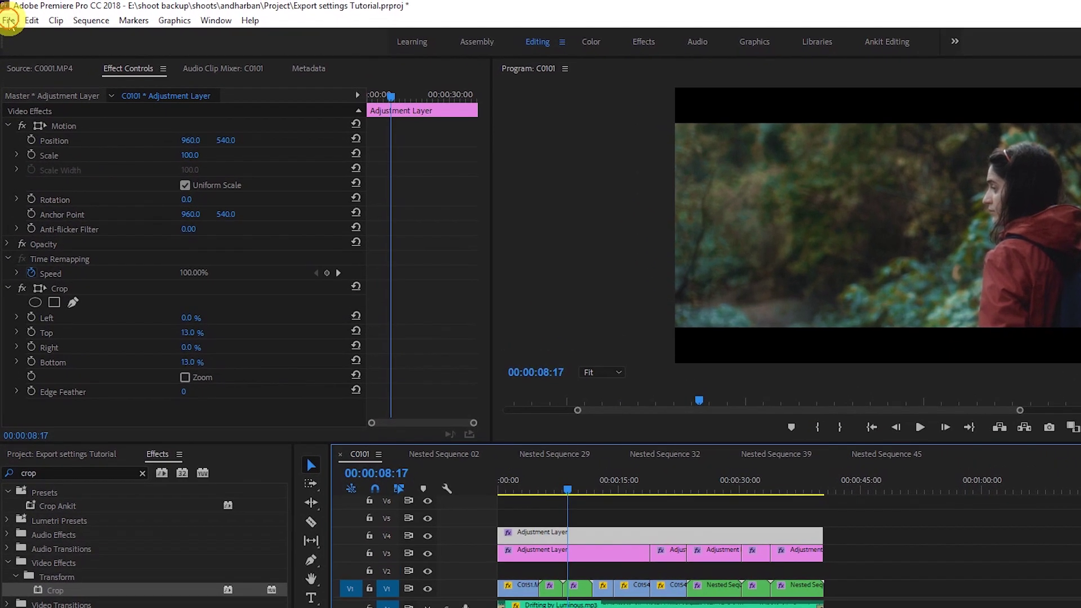
pyautogui.click(9, 15)
# - In Export Media settings, crop the black bars off the source's top and bottom
pyautogui.moveTo(138, 442)
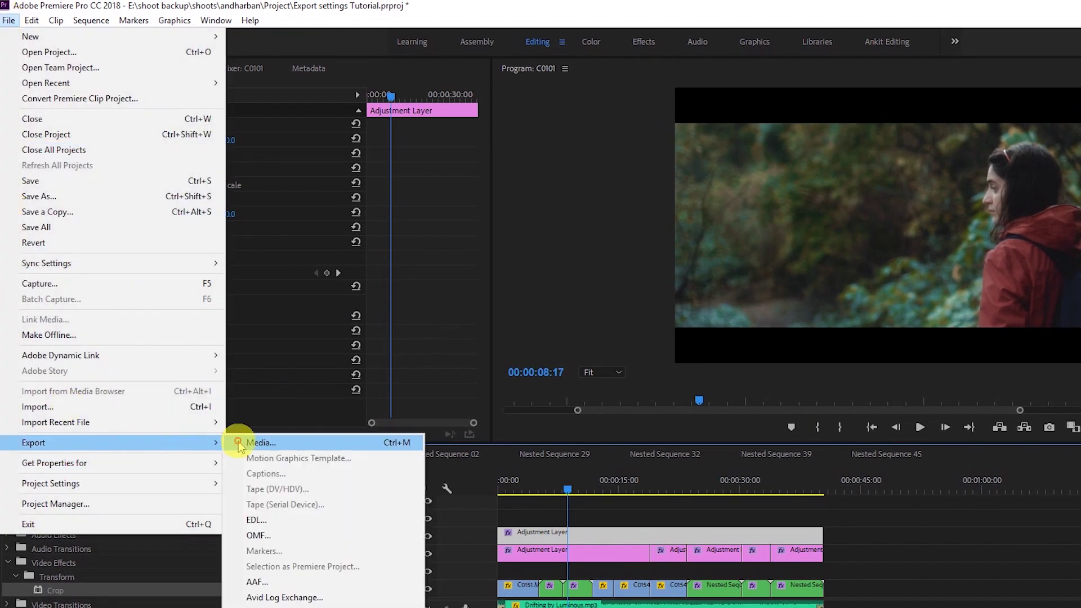
pyautogui.click(235, 442)
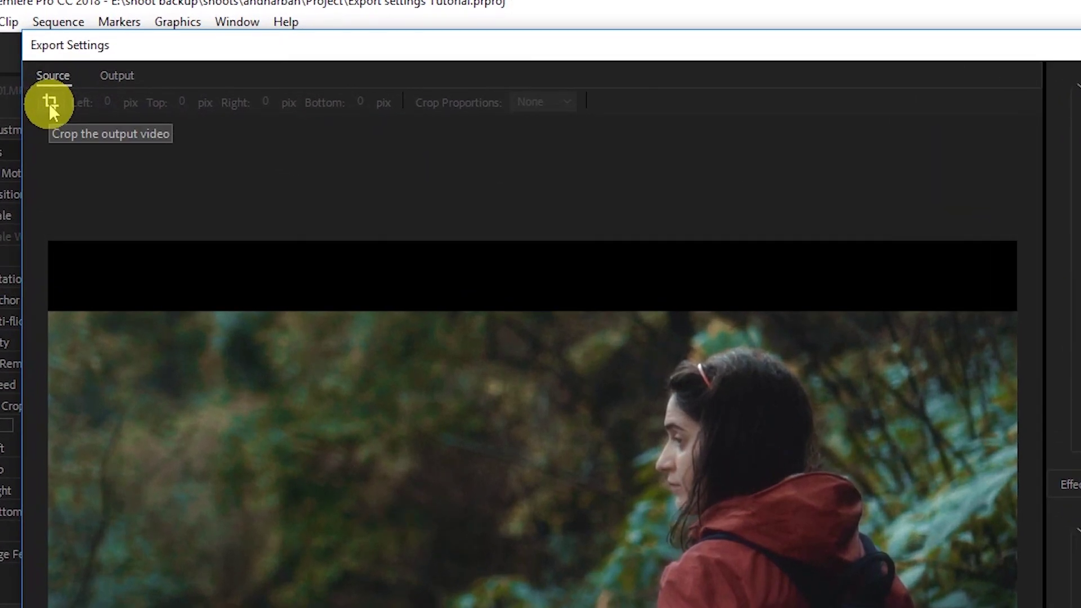
pyautogui.click(50, 105)
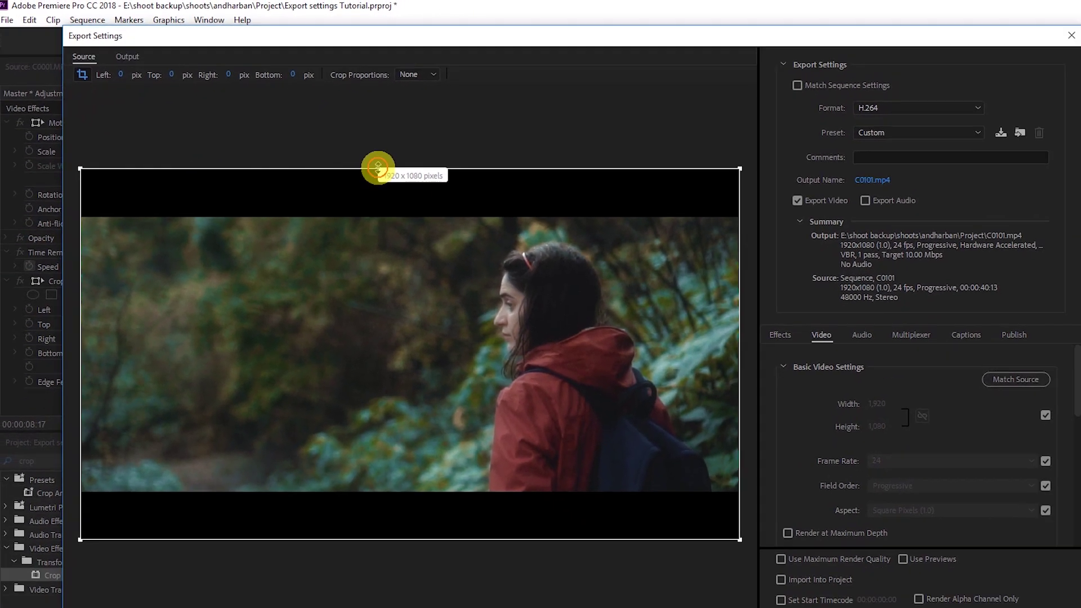
pyautogui.moveTo(378, 167); pyautogui.dragTo(374, 215)
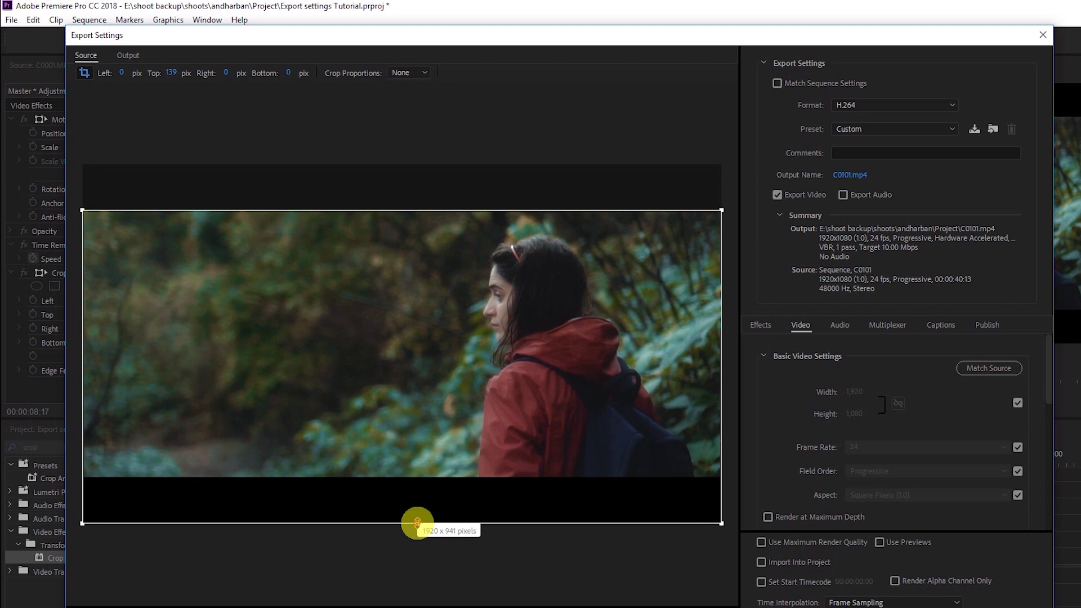
pyautogui.moveTo(417, 523); pyautogui.dragTo(417, 475)
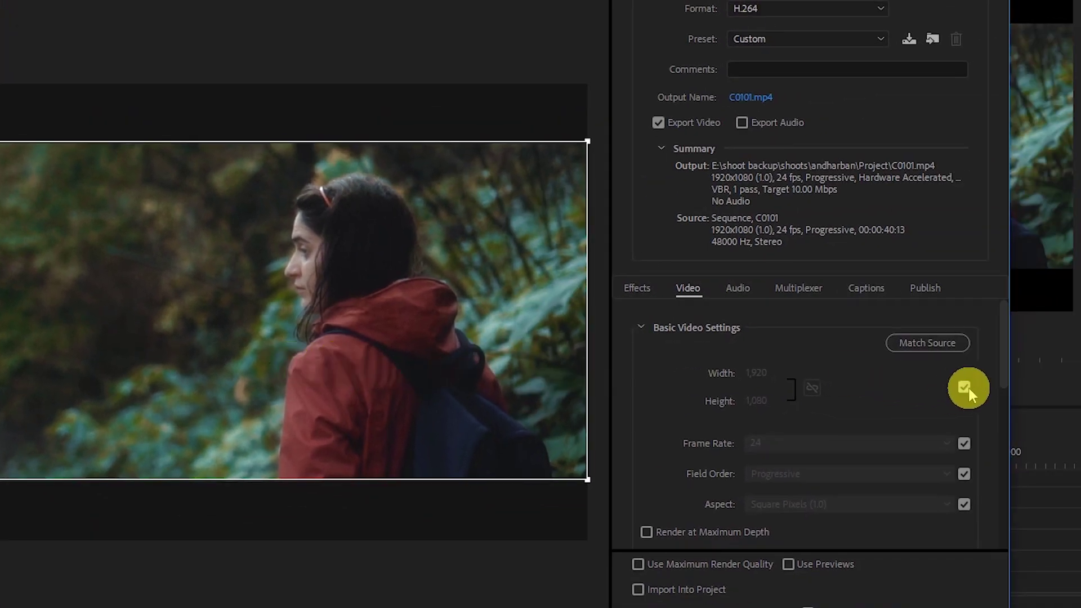
# - Unlock the frame size, set the export height to 800, and close Export Settings
pyautogui.click(965, 386)
pyautogui.click(760, 400)
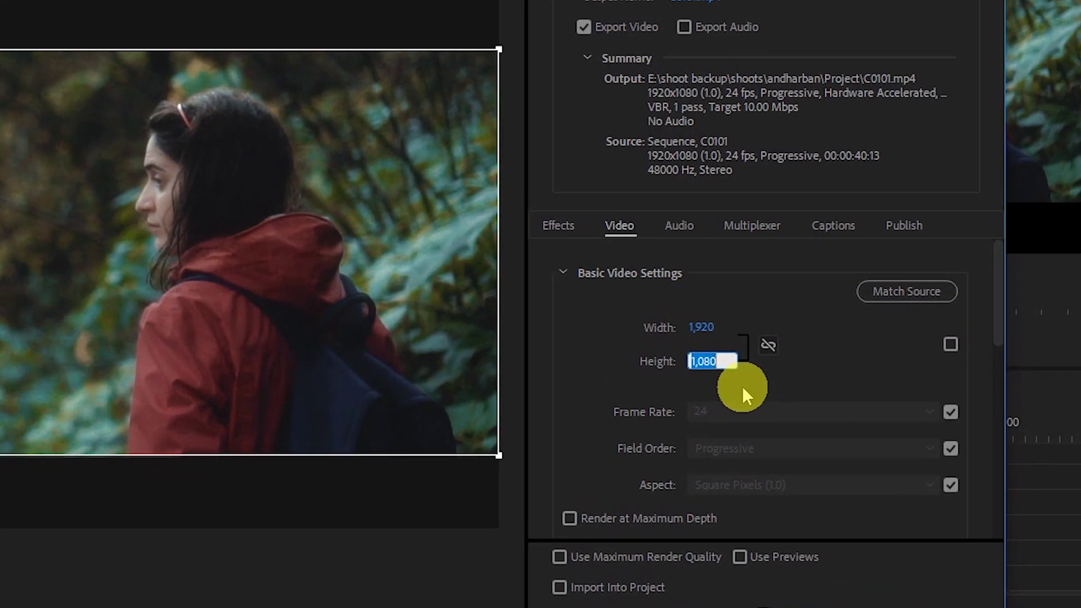
pyautogui.write('800')
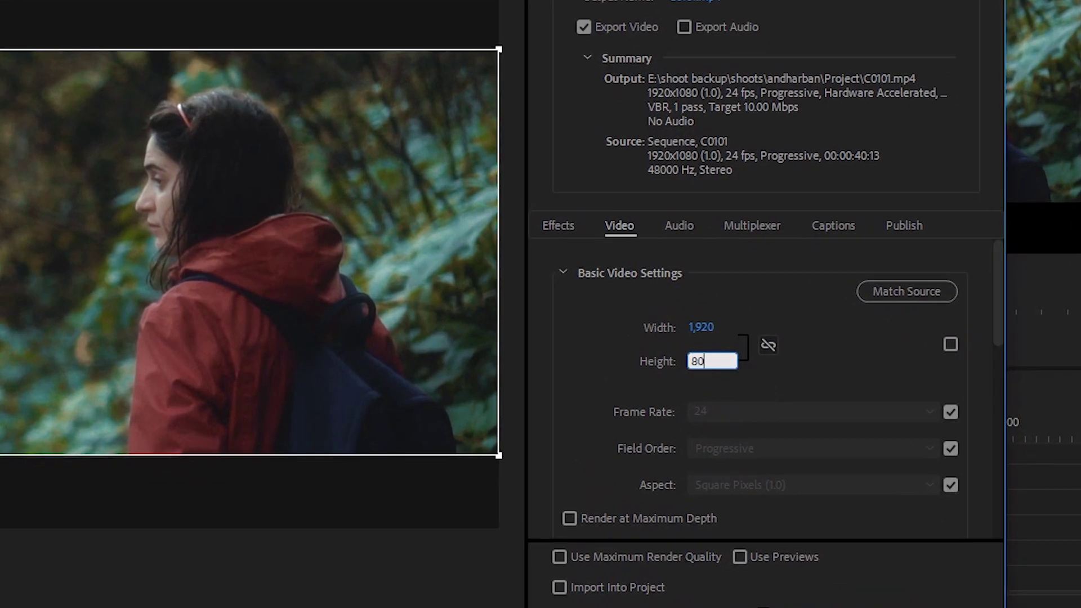
pyautogui.press('Return')
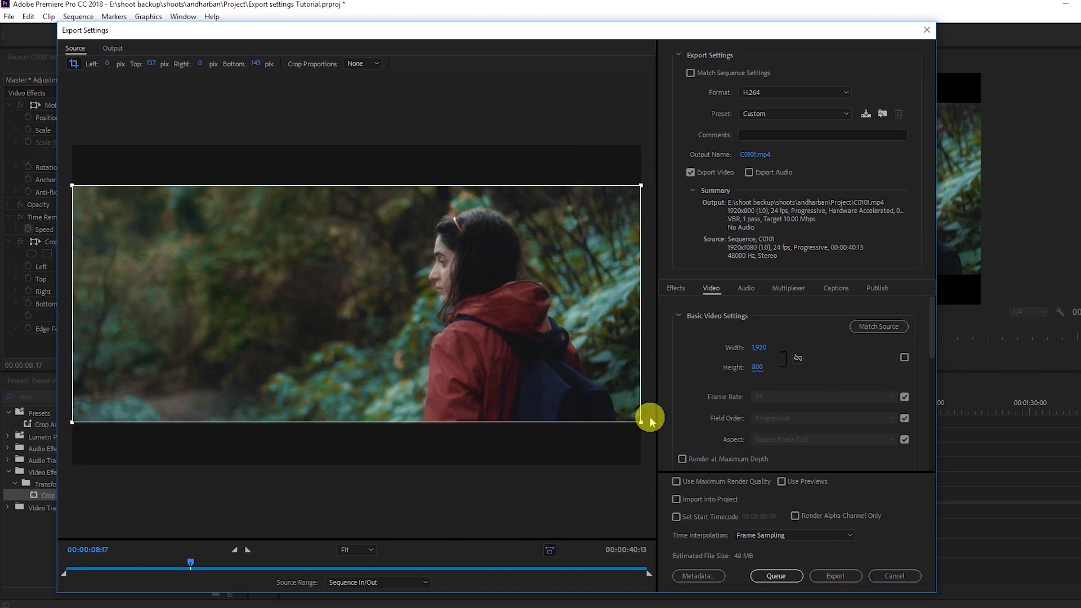
pyautogui.click(907, 577)
# - Reset the Crop Top and Bottom amounts to 0%
pyautogui.click(492, 409)
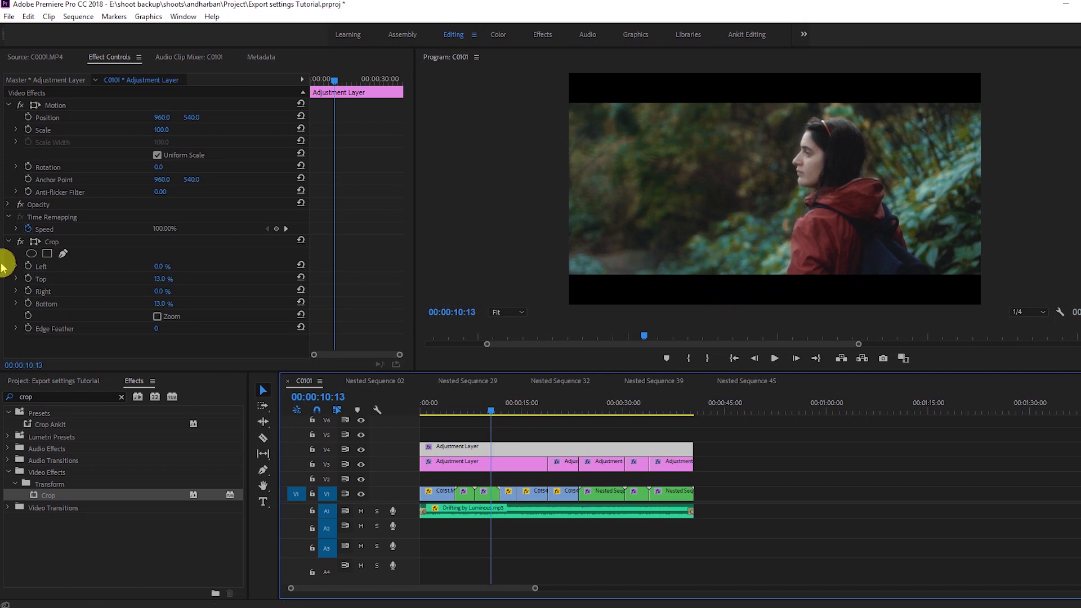
pyautogui.click(165, 278)
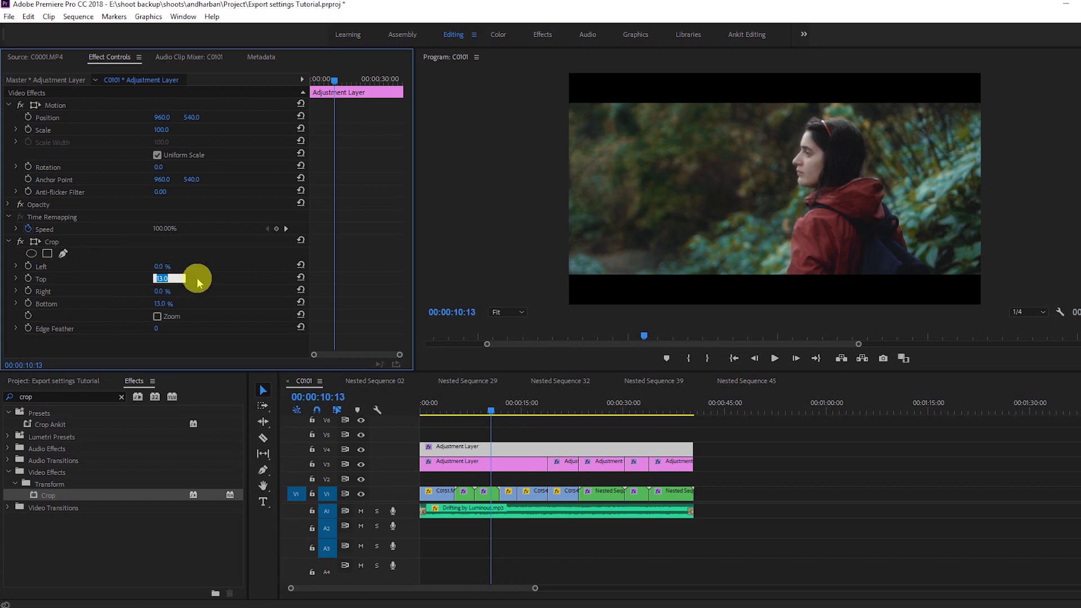
pyautogui.write('0')
pyautogui.press('Return')
pyautogui.click(164, 304)
pyautogui.write('0')
pyautogui.press('Return')
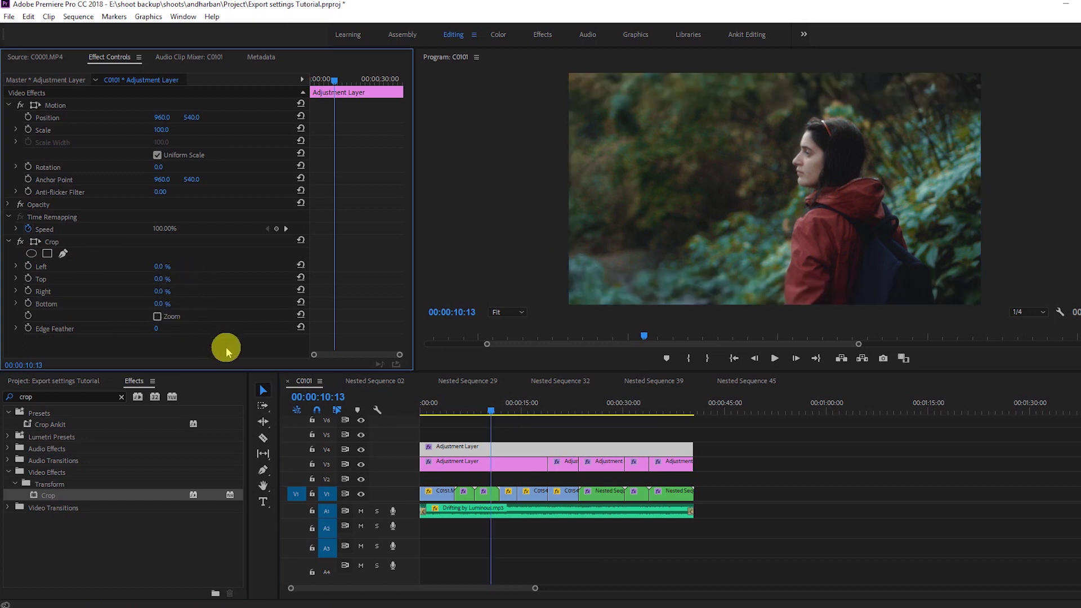
# - Set the Crop Left and Right amounts to 27.5%
pyautogui.click(488, 405)
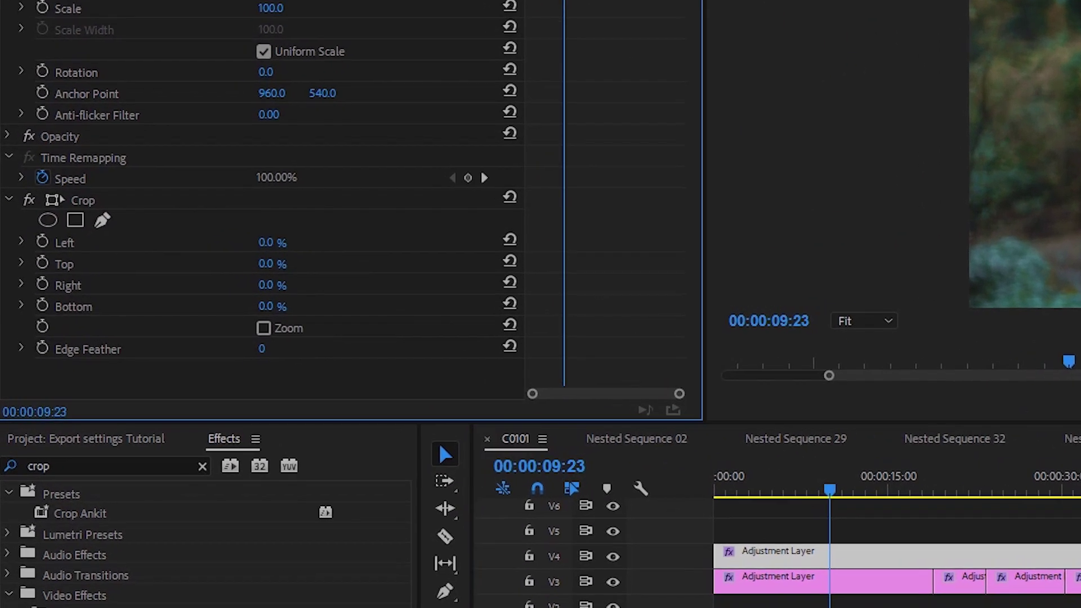
pyautogui.click(169, 267)
pyautogui.write('2')
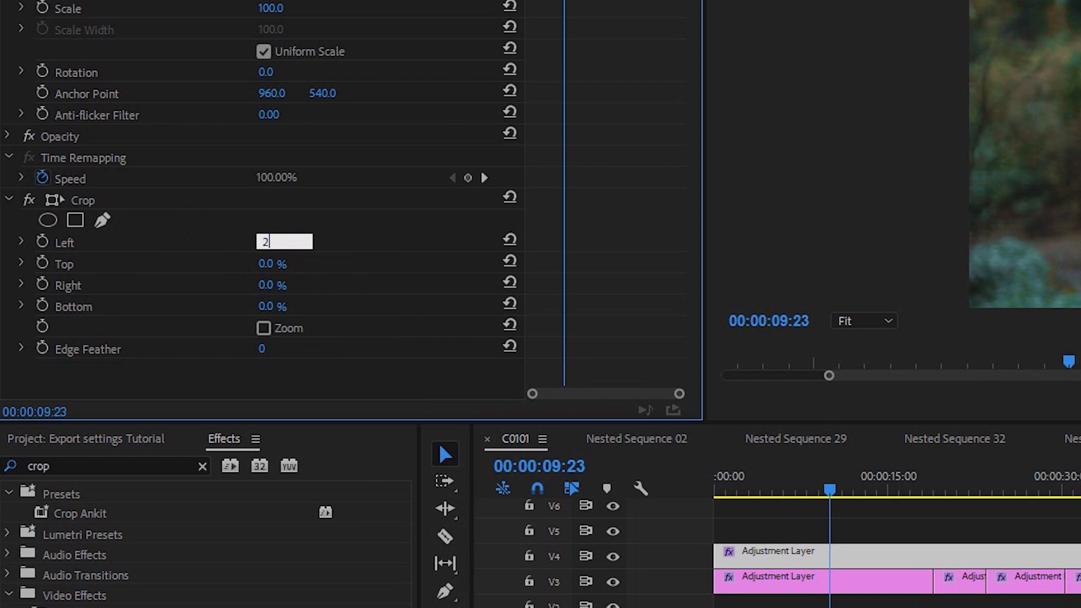
pyautogui.write('7.5')
pyautogui.press('Return')
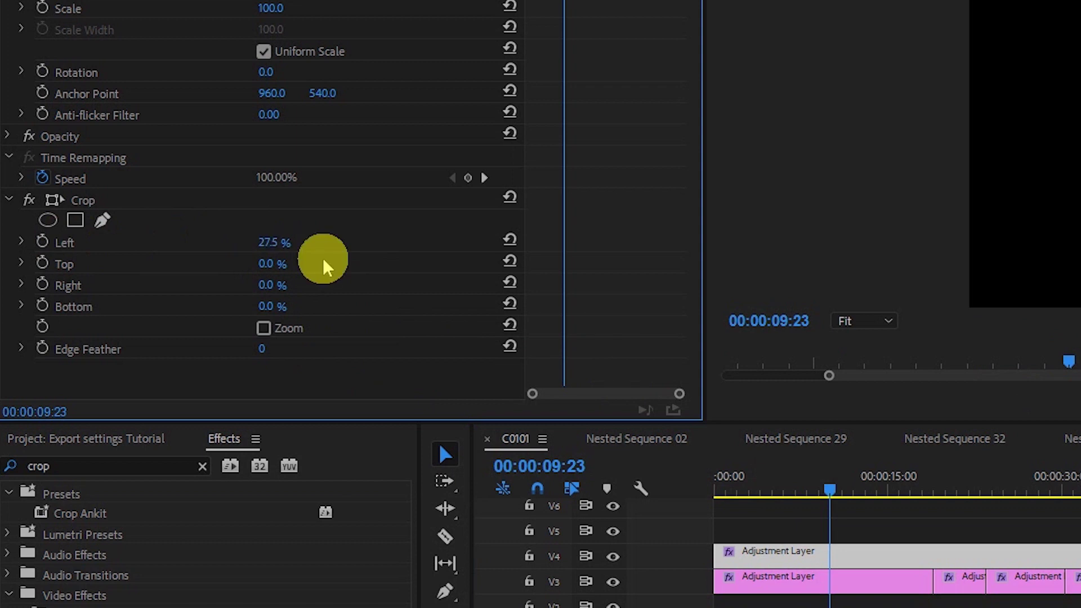
pyautogui.click(265, 284)
pyautogui.write('27')
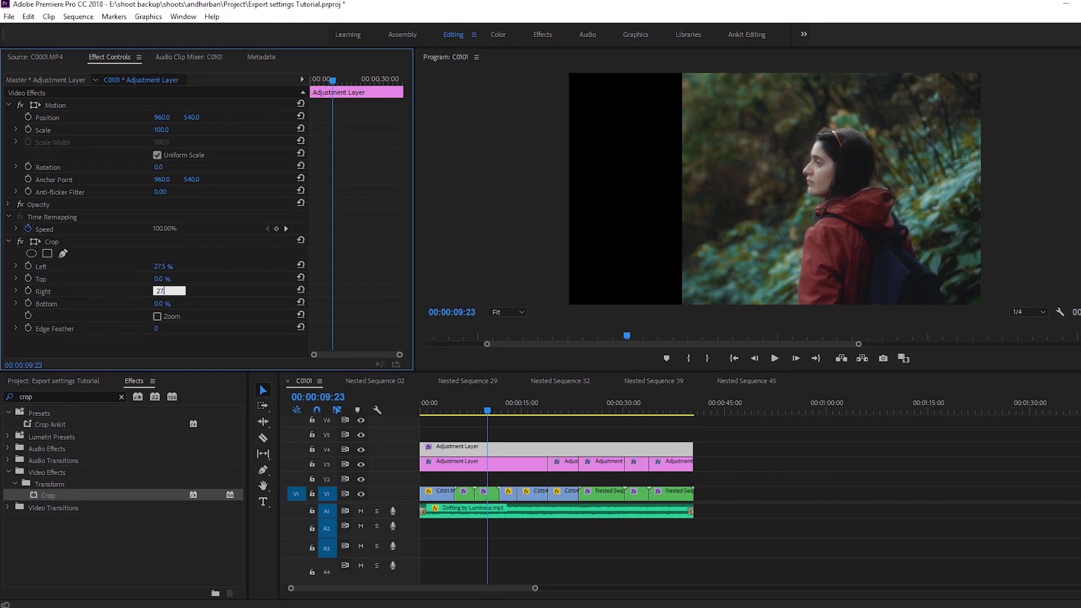
pyautogui.write('.5')
pyautogui.click(179, 305)
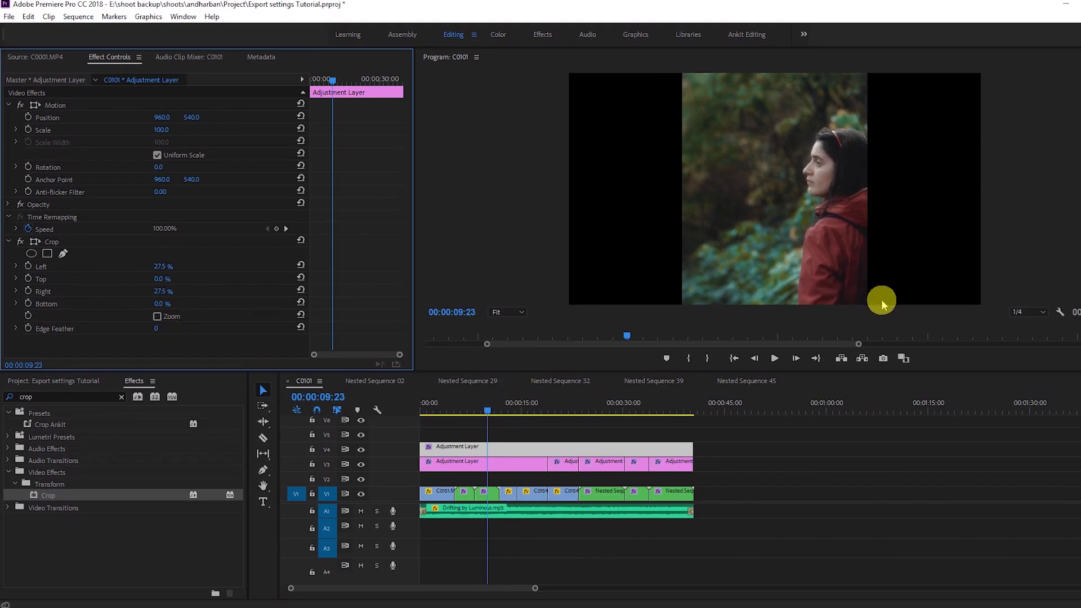
# - Shift Nested Sequence 41's Position X to 625 to keep the woman in frame
pyautogui.click(488, 493)
pyautogui.click(481, 414)
pyautogui.moveTo(483, 415)
pyautogui.mouseDown()
pyautogui.moveTo(494, 413)
pyautogui.moveTo(439, 412)
pyautogui.moveTo(622, 416)
pyautogui.moveTo(485, 418)
pyautogui.mouseUp()
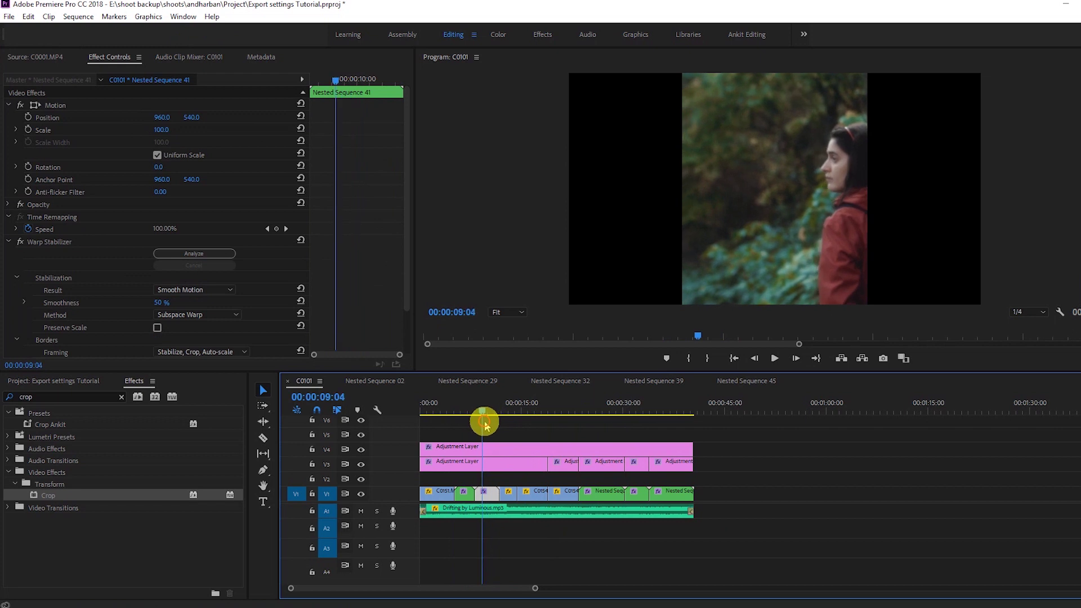
pyautogui.moveTo(160, 117); pyautogui.dragTo(11, 117)
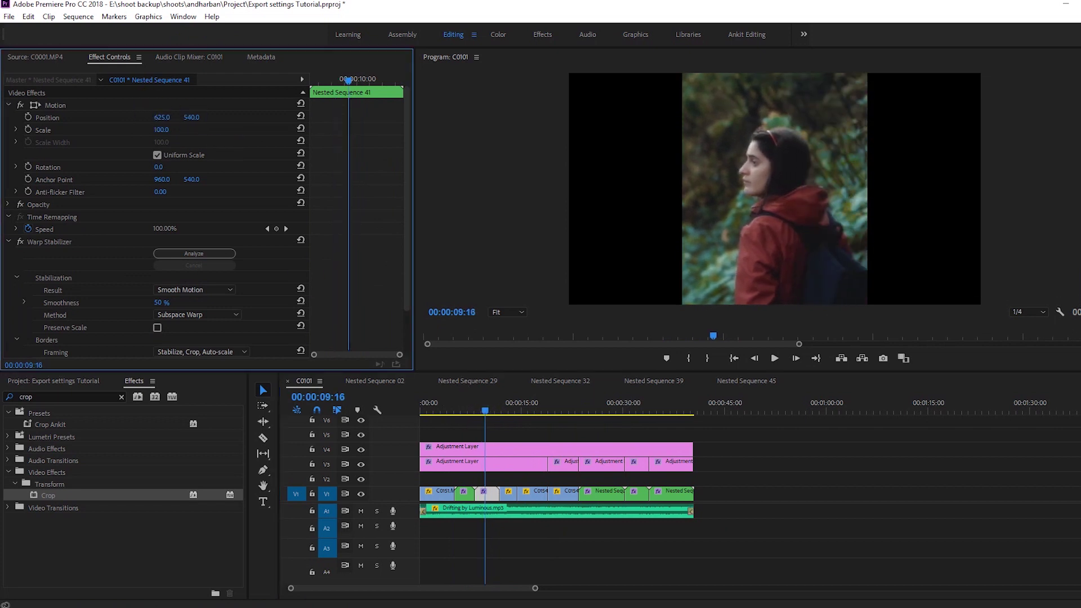
# - Check Nested Sequences 40 and 43 at Position X 922 and 1214
pyautogui.moveTo(499, 407); pyautogui.dragTo(464, 411)
pyautogui.click(470, 495)
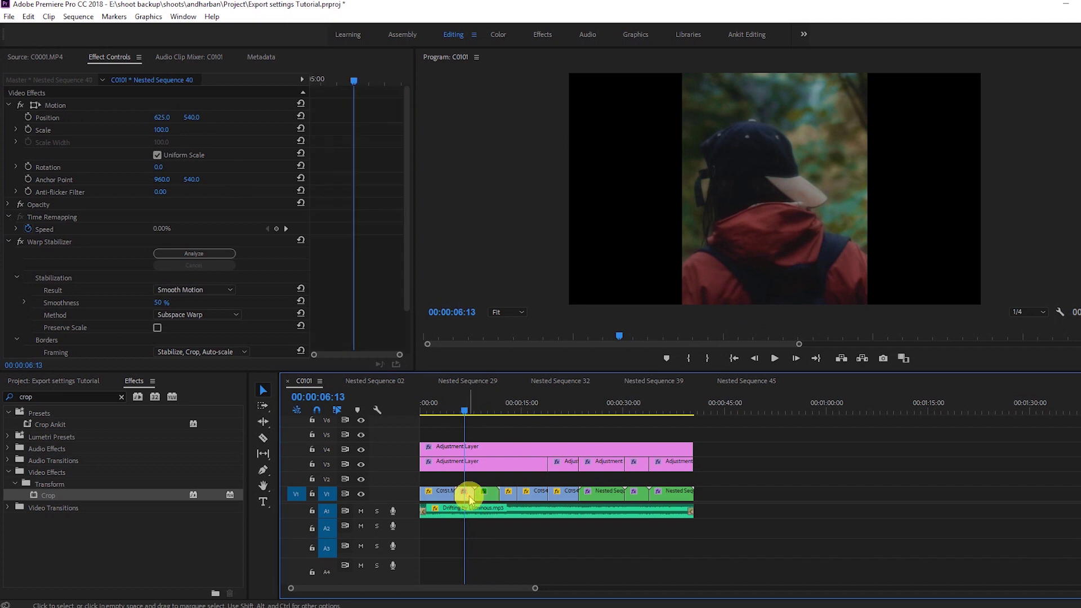
pyautogui.click(155, 116)
pyautogui.moveTo(463, 415); pyautogui.dragTo(633, 429)
pyautogui.click(181, 113)
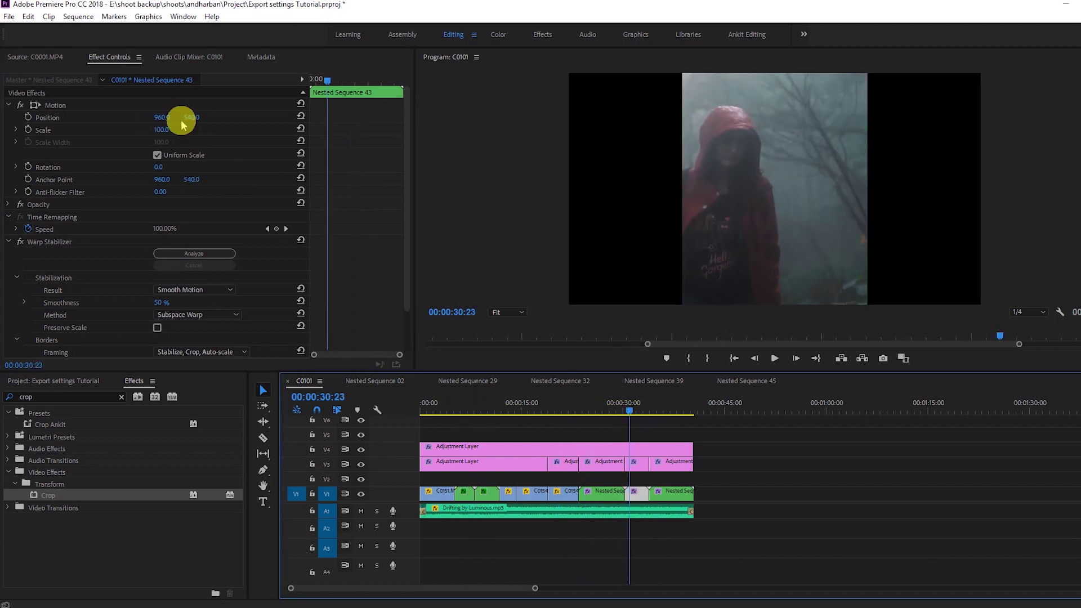
pyautogui.click(590, 463)
pyautogui.click(609, 408)
pyautogui.moveTo(610, 408); pyautogui.dragTo(478, 398)
# - With the adjustment layer selected, open Export Media settings using the YouTube 1080p HD preset
pyautogui.click(478, 447)
pyautogui.click(9, 17)
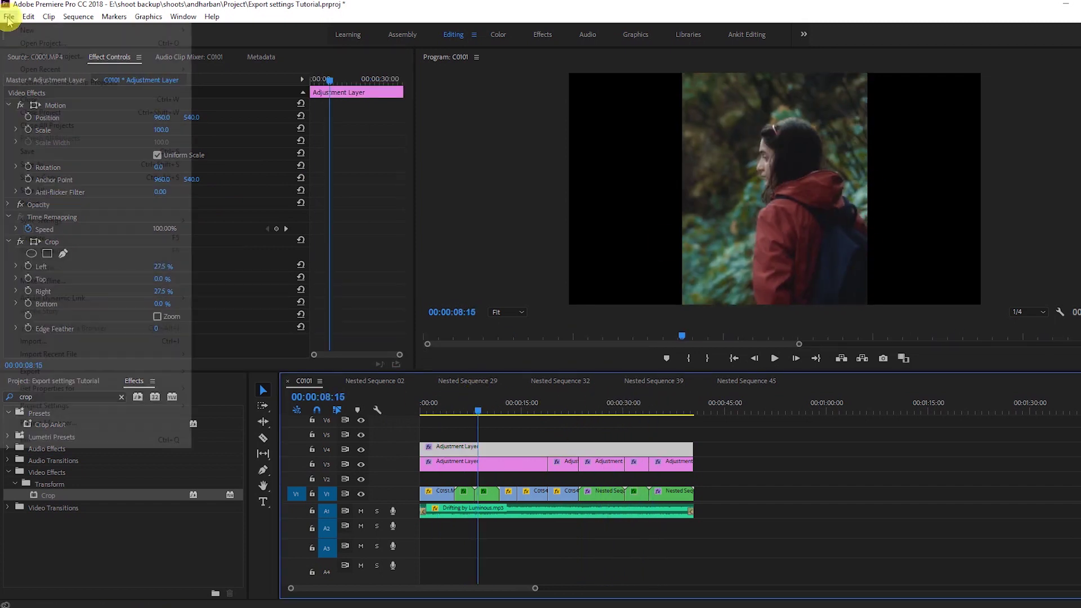
pyautogui.moveTo(79, 370)
pyautogui.click(252, 371)
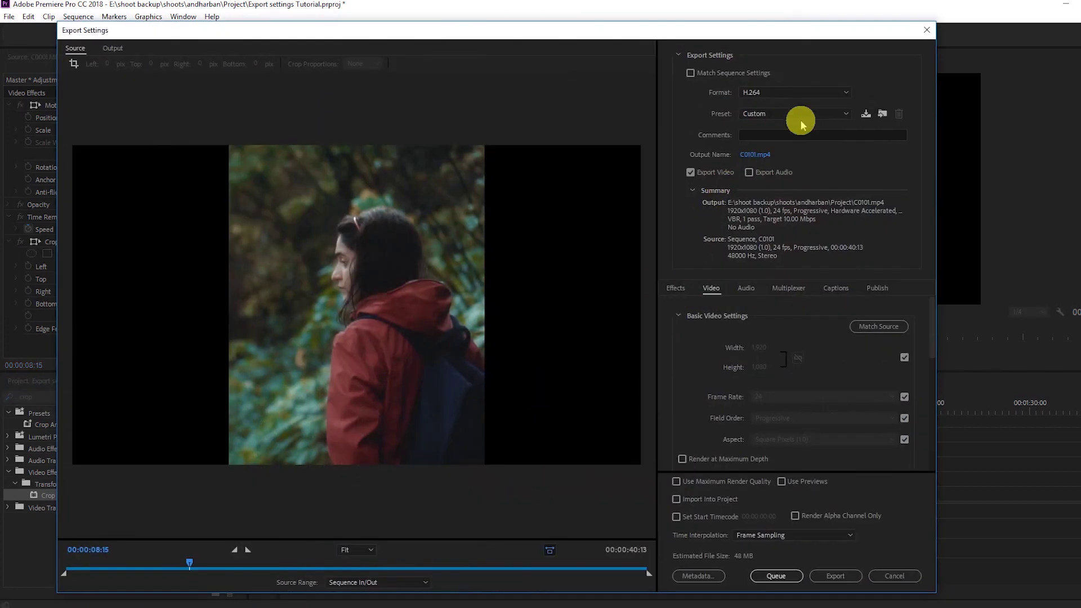
pyautogui.click(801, 115)
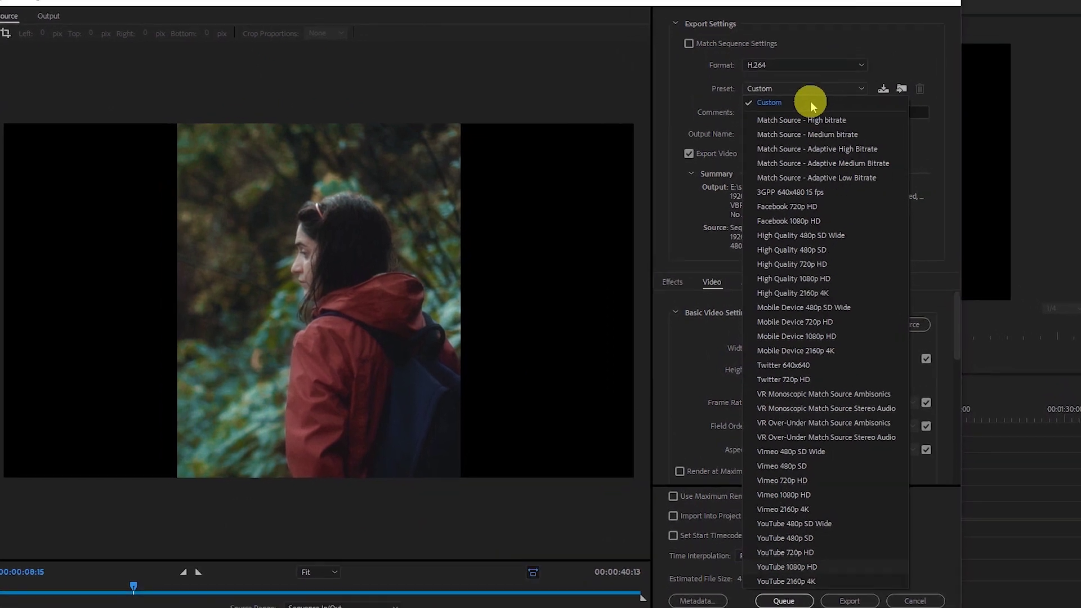
pyautogui.click(800, 125)
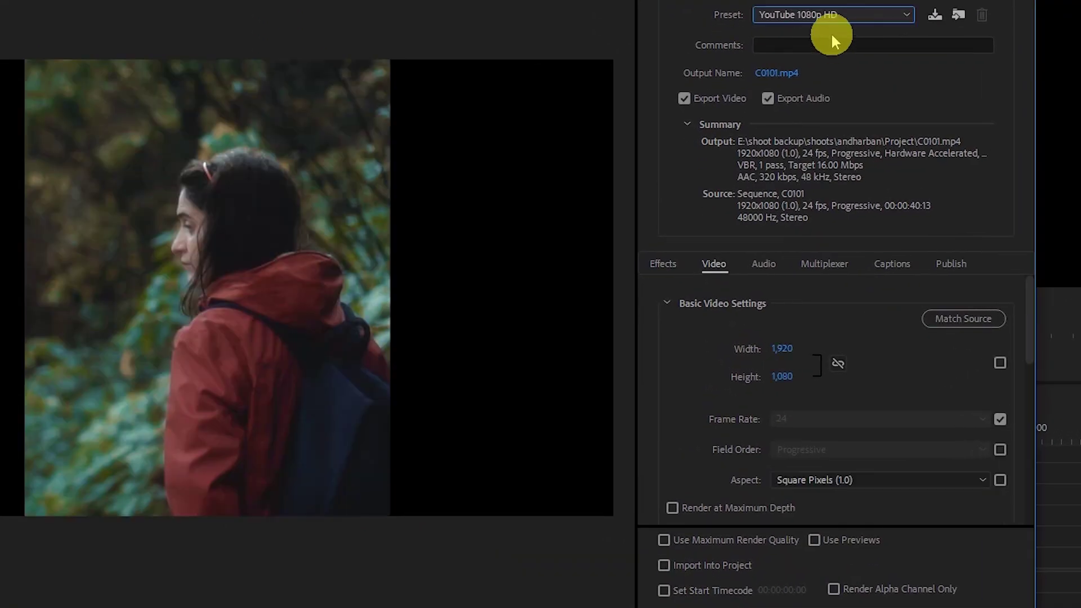
# - Turn on Maximum Render Quality, Use Previews and Render at Maximum Depth
pyautogui.scroll(-1, 698, 428)
pyautogui.click(664, 540)
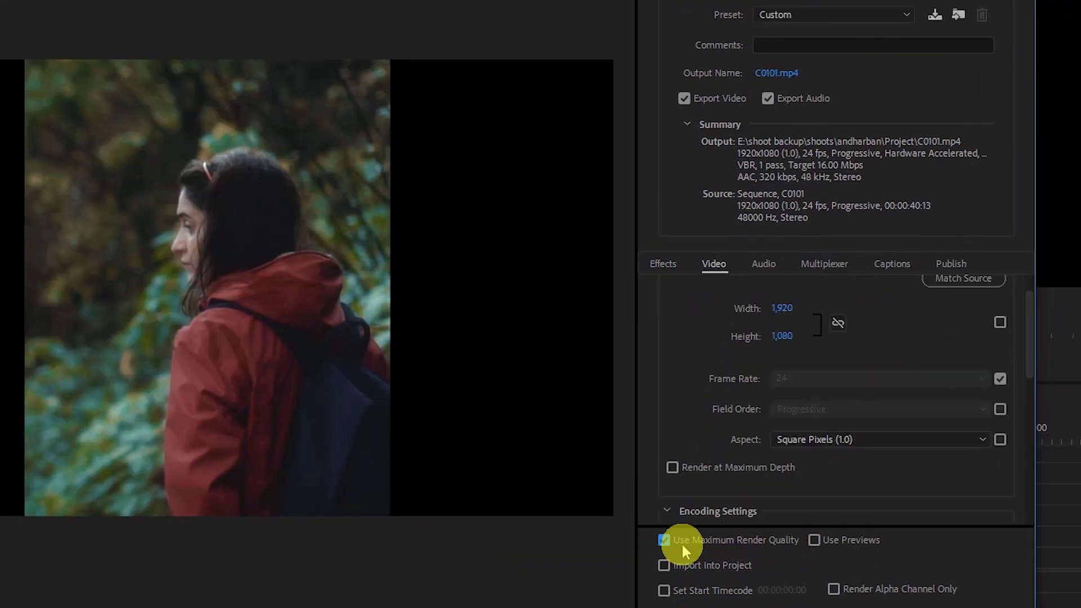
pyautogui.click(664, 541)
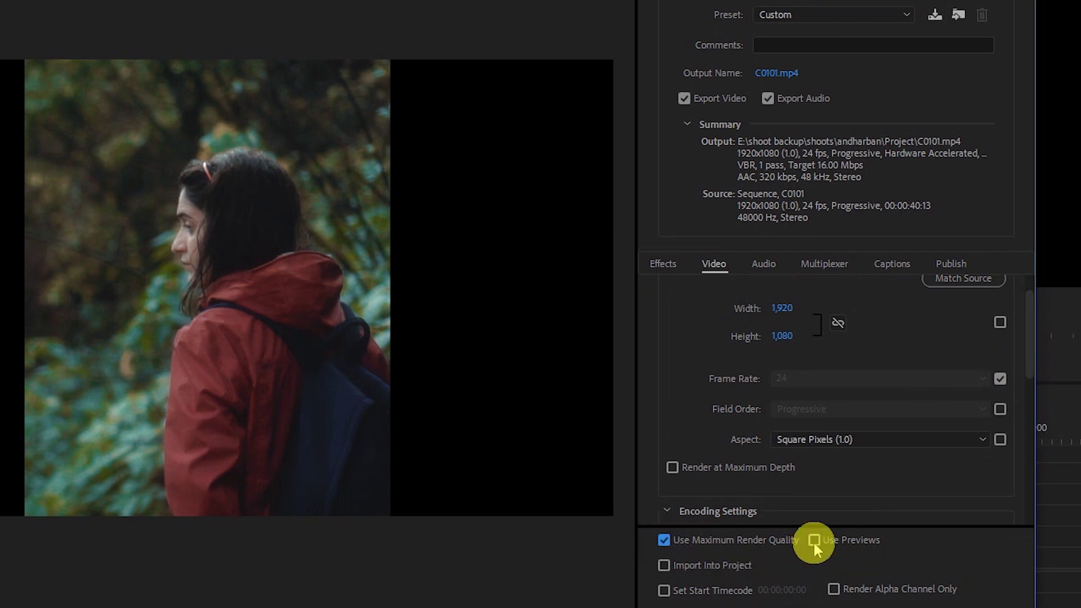
pyautogui.click(673, 467)
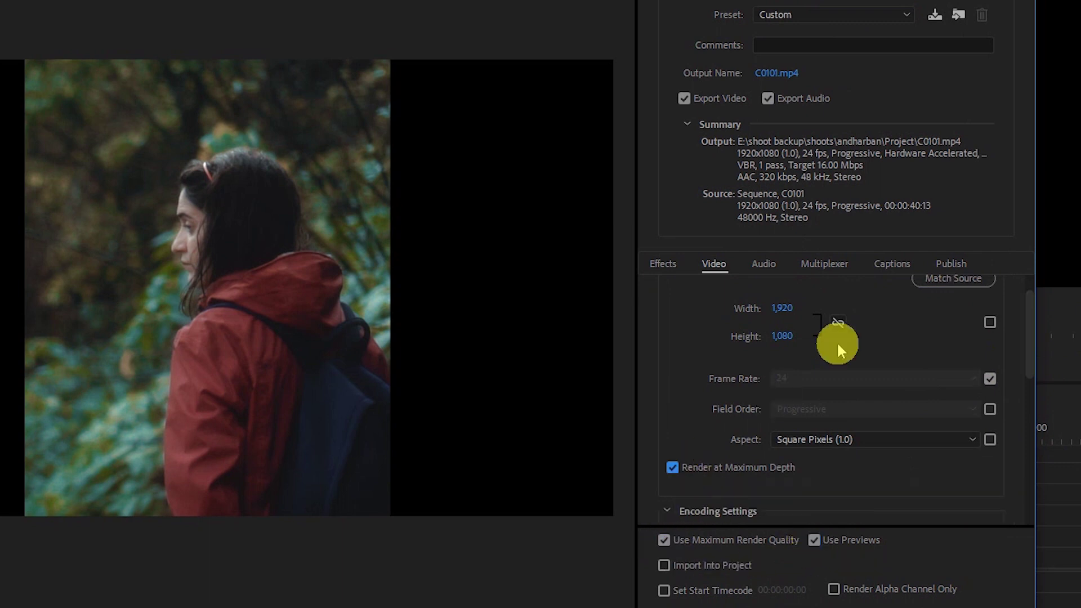
pyautogui.click(765, 264)
pyautogui.moveTo(1026, 309); pyautogui.dragTo(1038, 360)
pyautogui.click(713, 263)
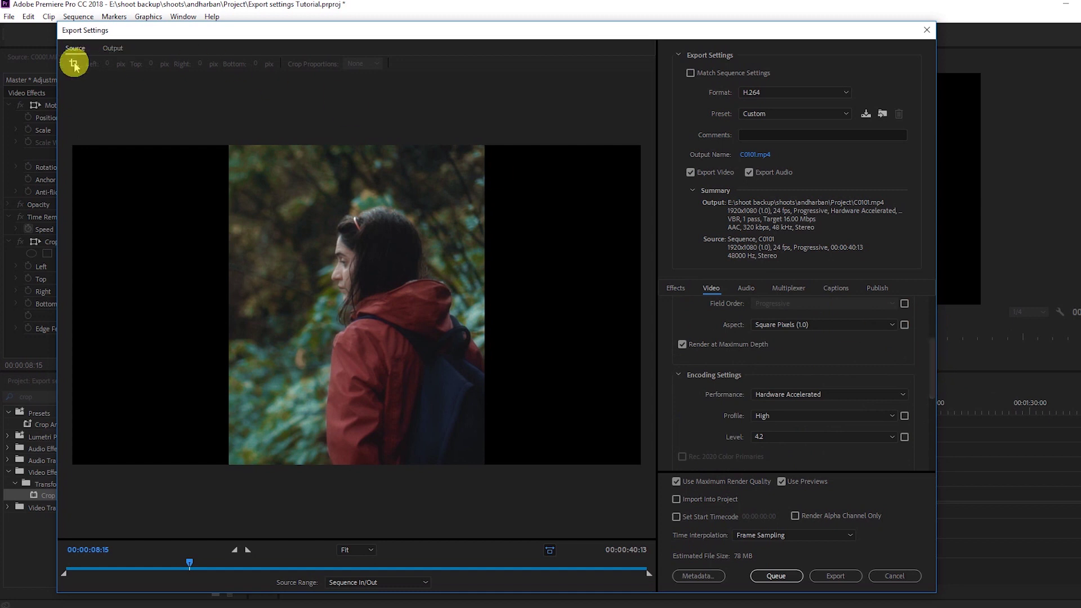
# - Crop the source to a vertical strip around the woman, Left 527 and Right 529
pyautogui.click(73, 65)
pyautogui.moveTo(72, 313); pyautogui.dragTo(225, 313)
pyautogui.moveTo(641, 335); pyautogui.dragTo(483, 336)
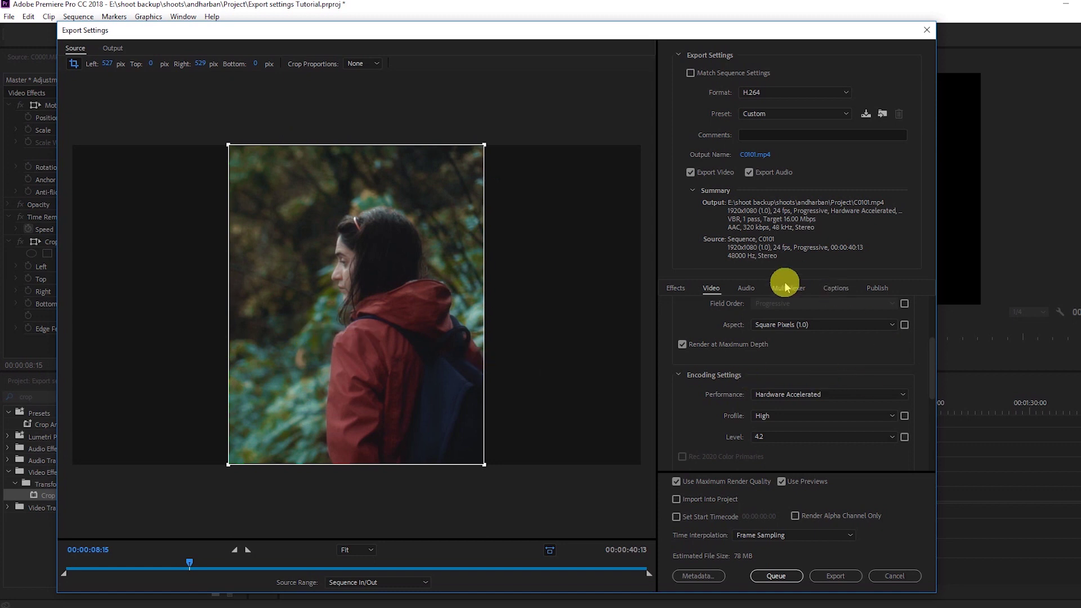
pyautogui.moveTo(934, 387); pyautogui.dragTo(936, 340)
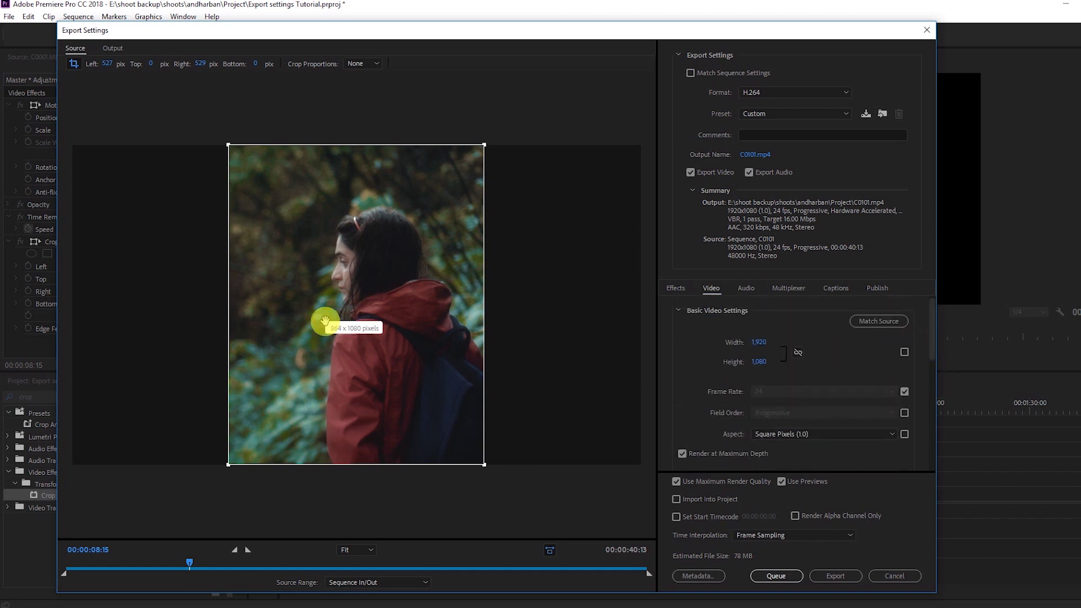
# - Set the output width to 864, then close Export Settings without exporting
pyautogui.click(757, 342)
pyautogui.write('864')
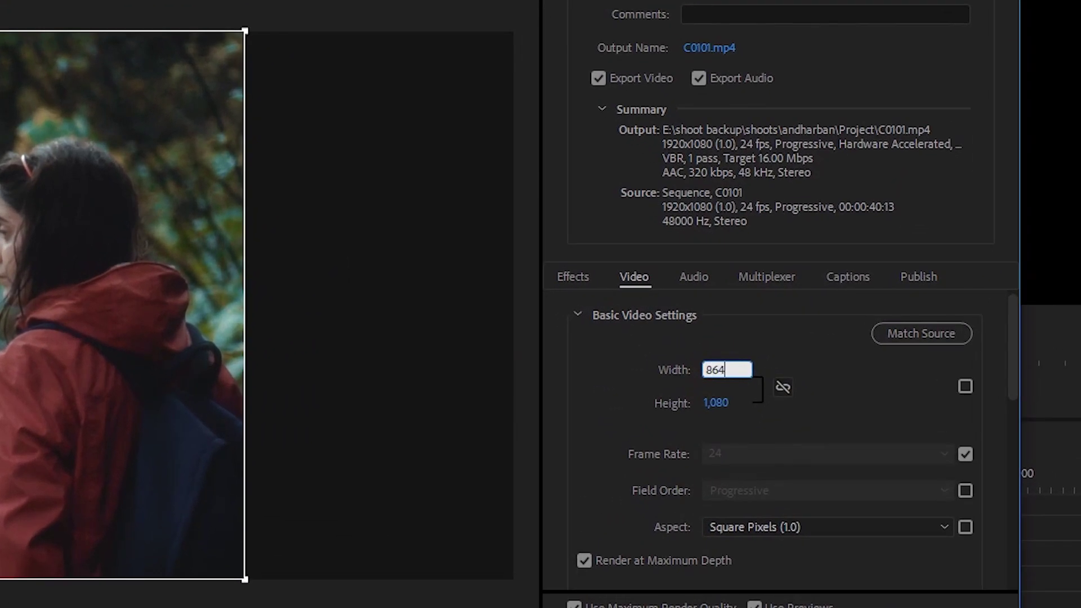
pyautogui.press('Return')
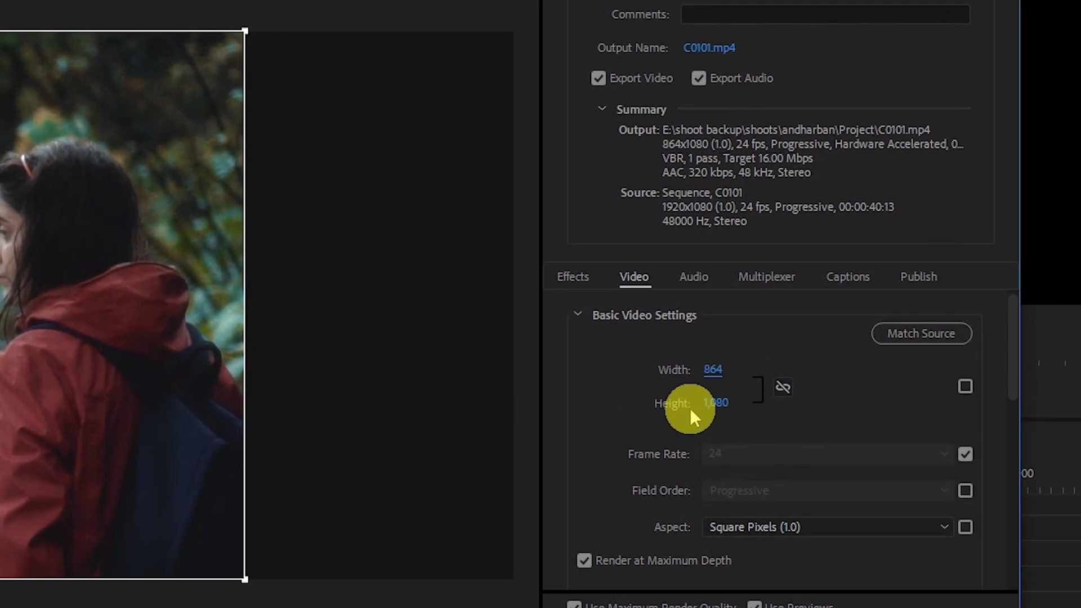
pyautogui.click(965, 386)
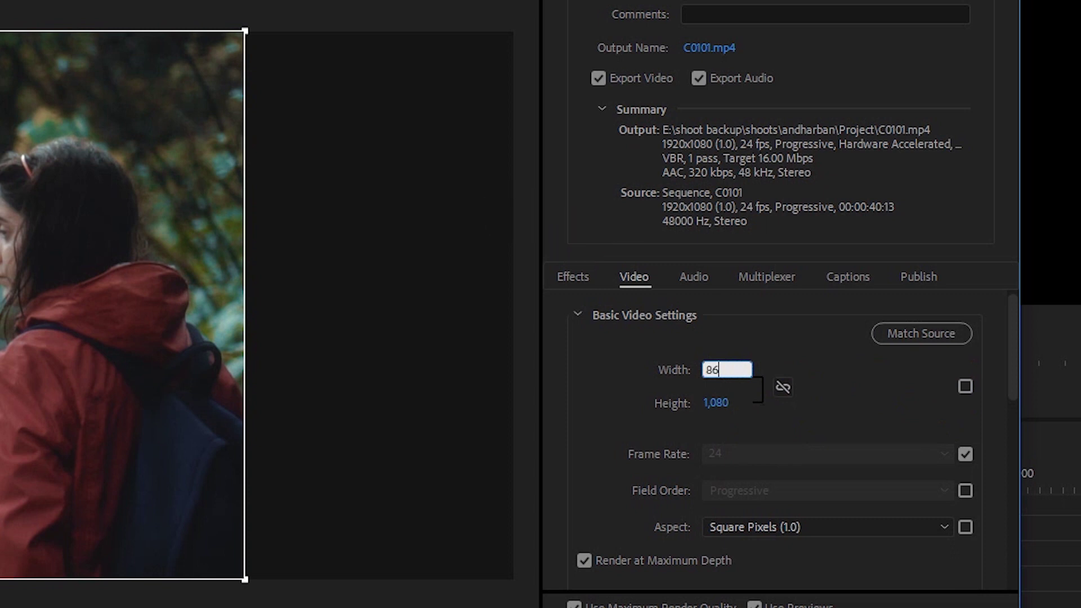
pyautogui.press('Return')
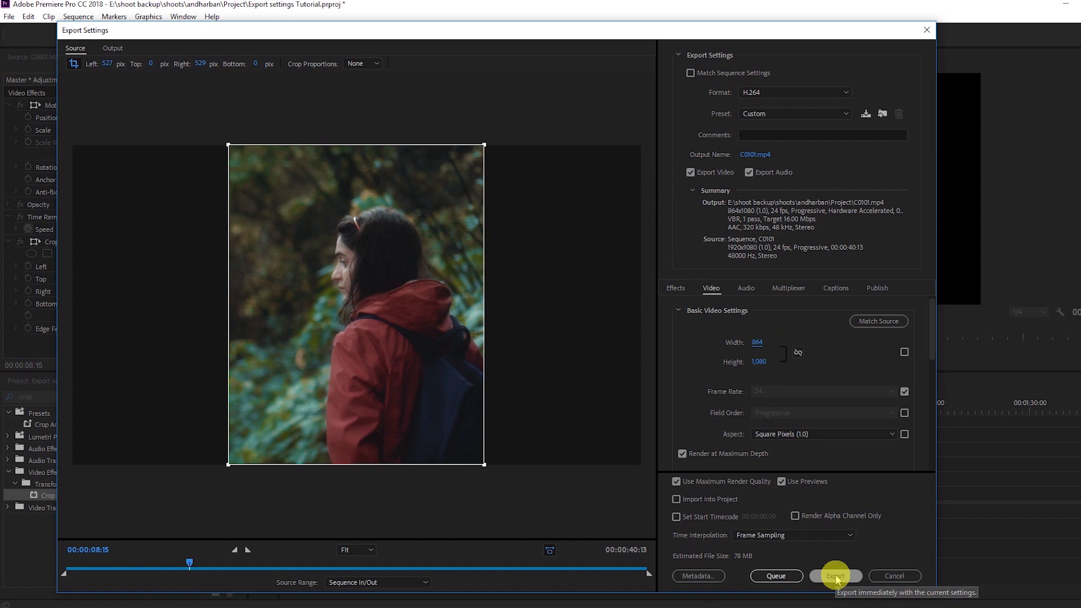
pyautogui.click(895, 577)
# - Near the nine-second mark, switch off the adjustment layer's Crop effect
pyautogui.click(485, 407)
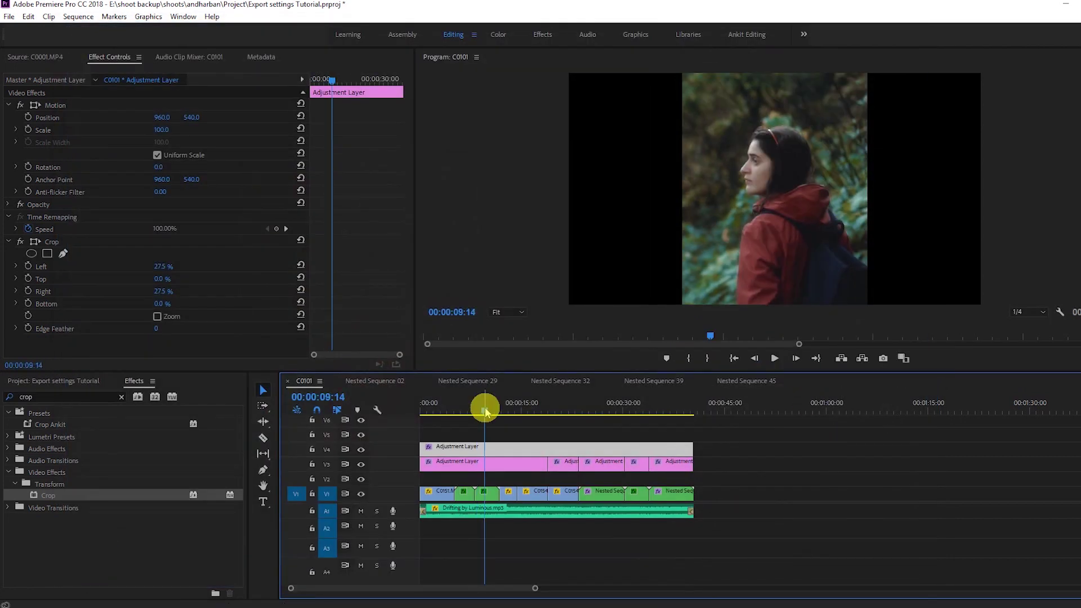
pyautogui.press('Left')
pyautogui.press('Left')
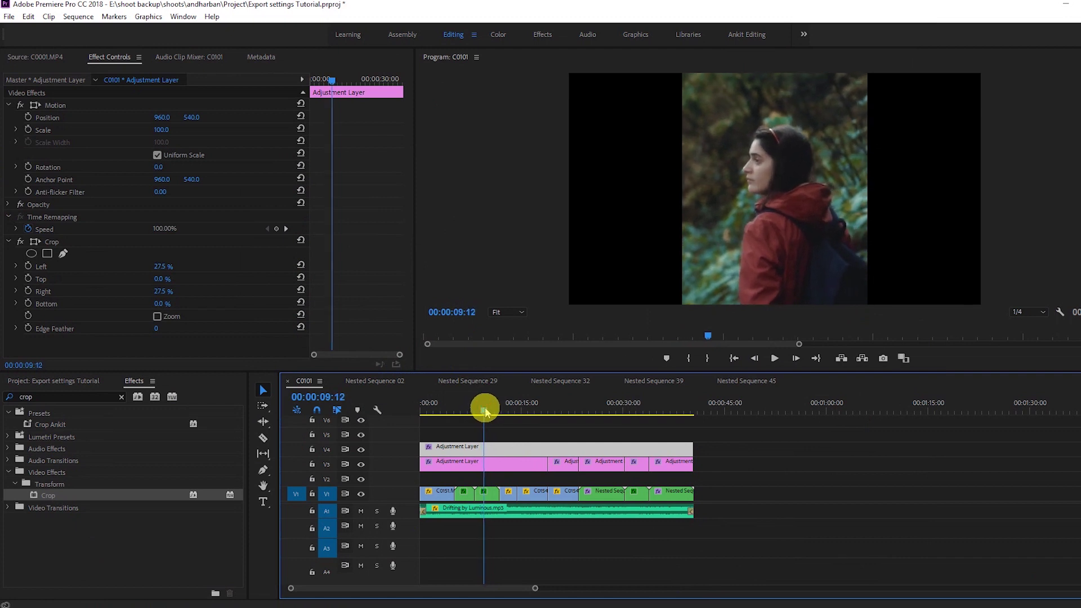
pyautogui.click(20, 243)
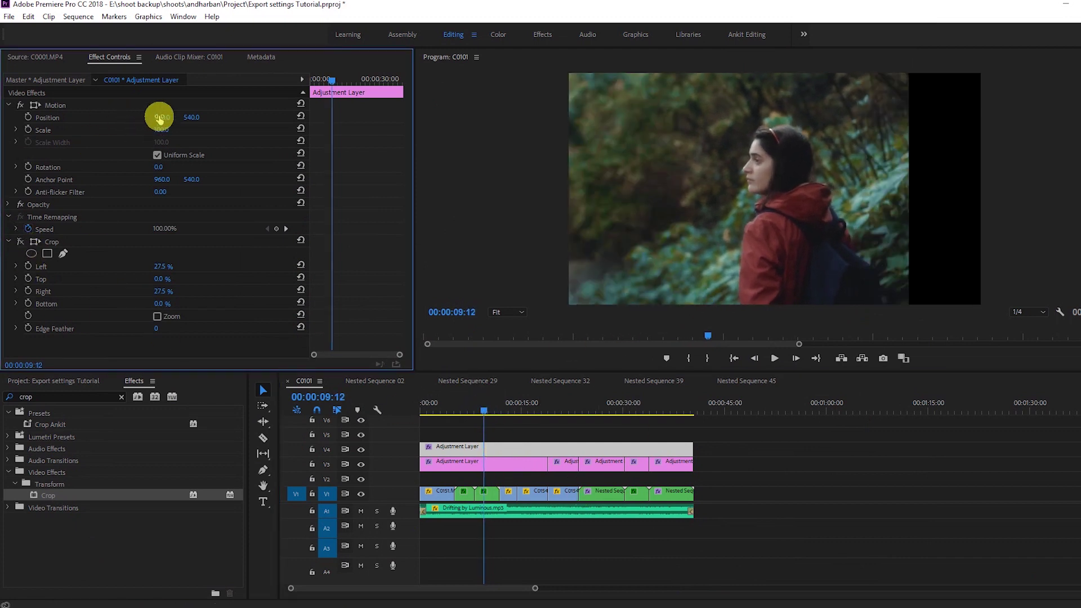
# - Set Nested Sequence 41's Position X to 960 and park the playhead at 00:00:09:18
pyautogui.click(470, 494)
pyautogui.click(165, 117)
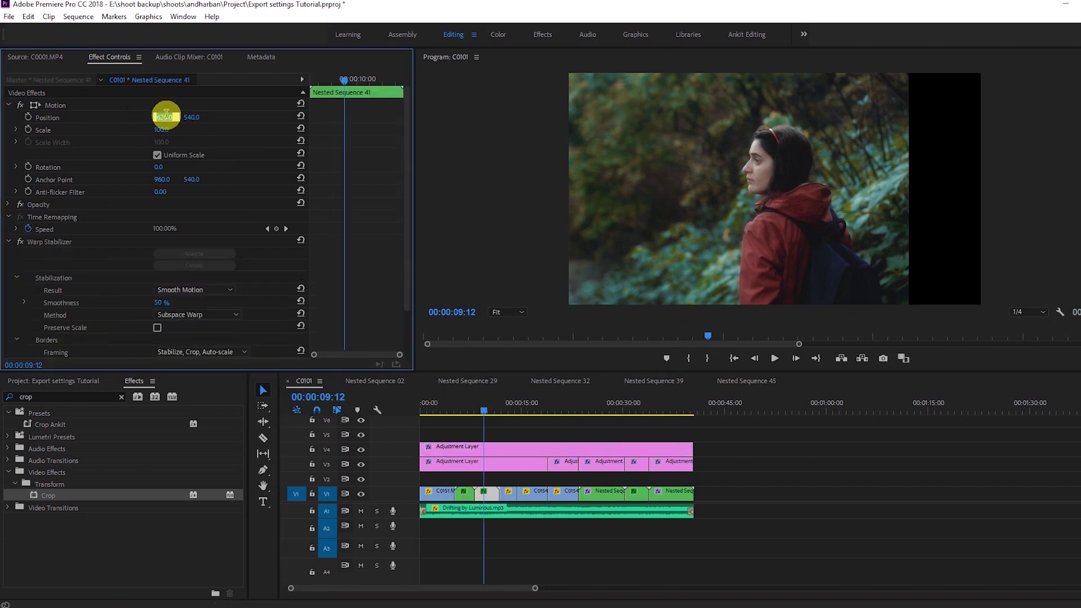
pyautogui.write('960')
pyautogui.press('Return')
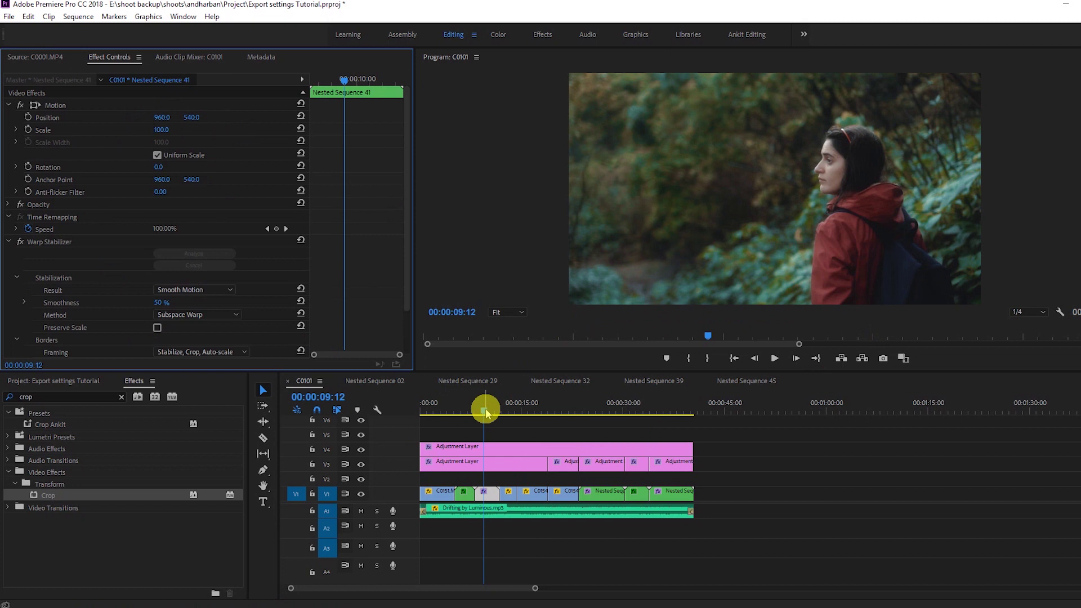
pyautogui.moveTo(485, 408); pyautogui.dragTo(488, 410)
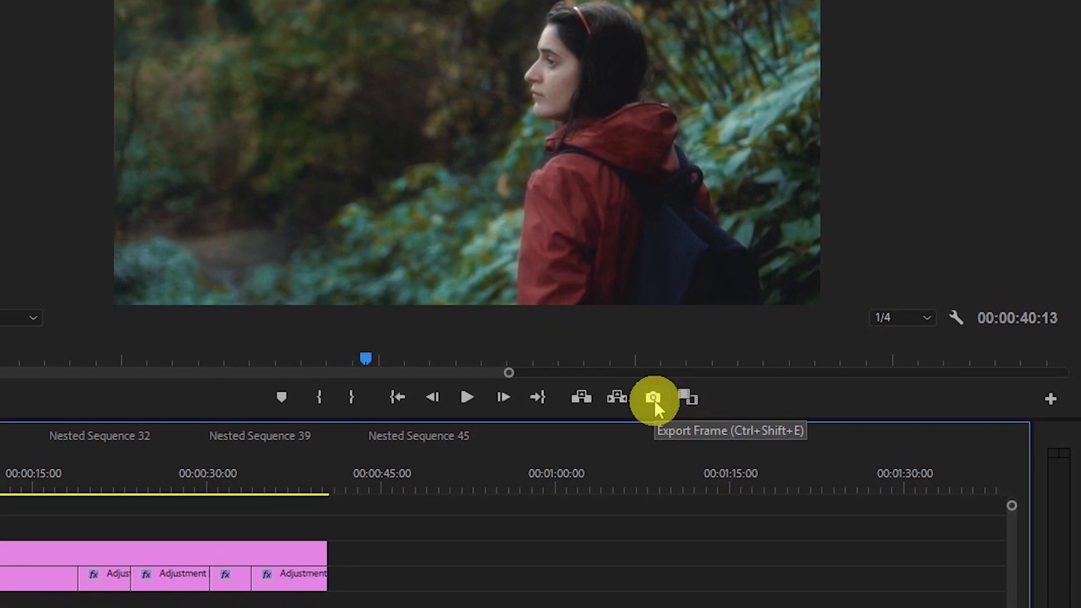
# - Start Export Frame for the current frame with JPEG as the format
pyautogui.click(1050, 400)
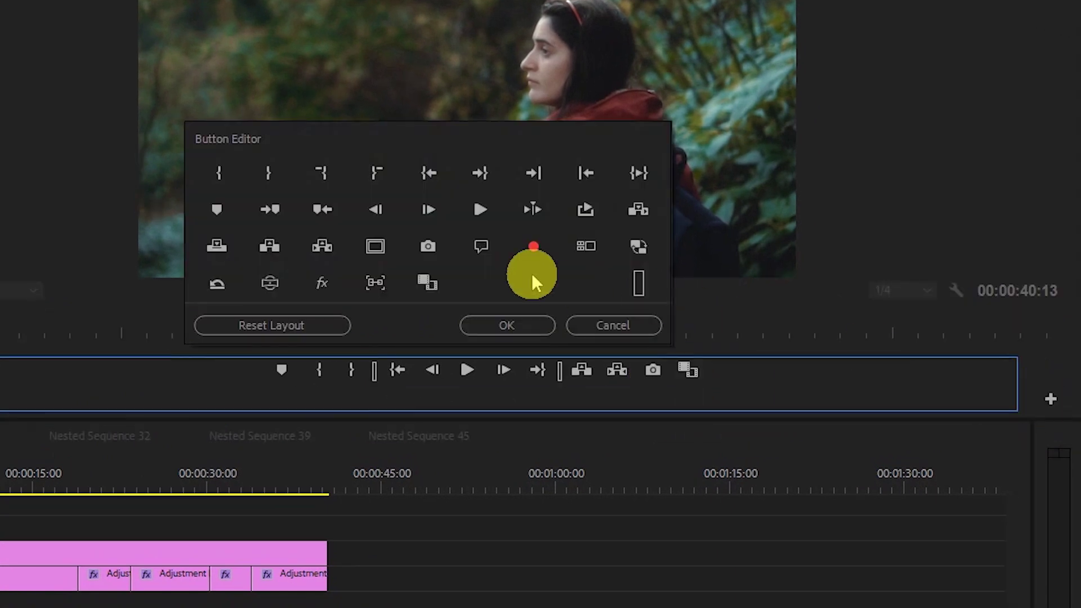
pyautogui.click(612, 327)
pyautogui.click(652, 399)
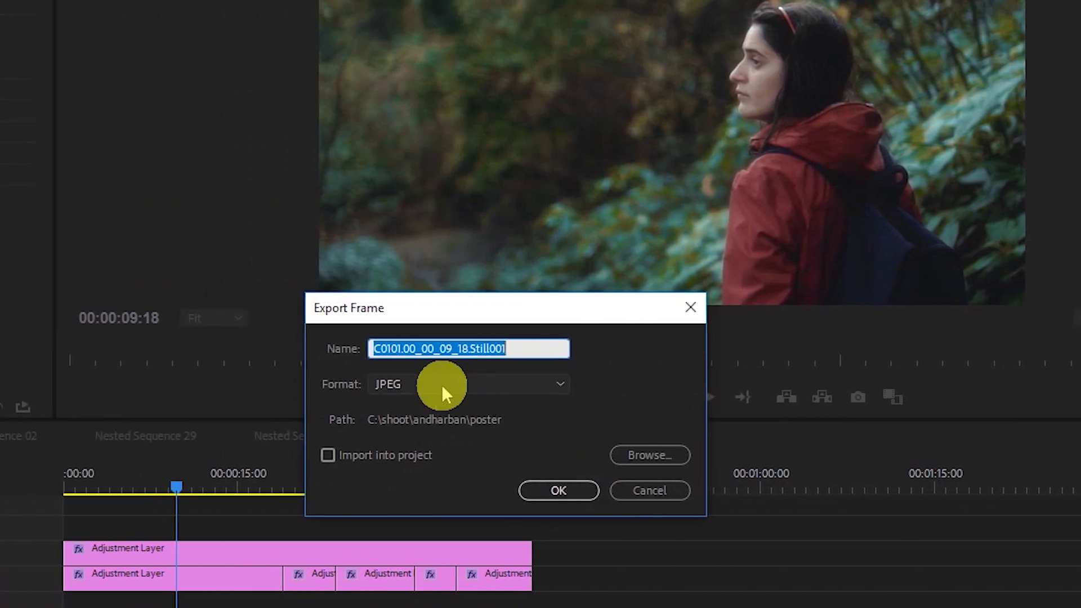
pyautogui.click(235, 384)
pyautogui.click(441, 383)
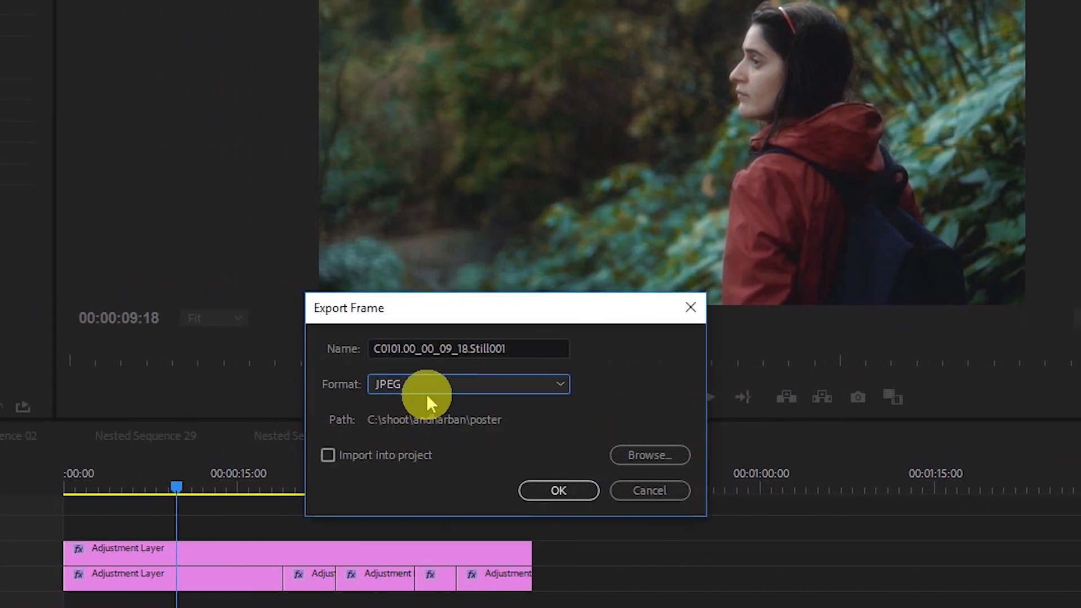
# - Name the still 'export picture' and save it to the poster folder
pyautogui.doubleClick(511, 348)
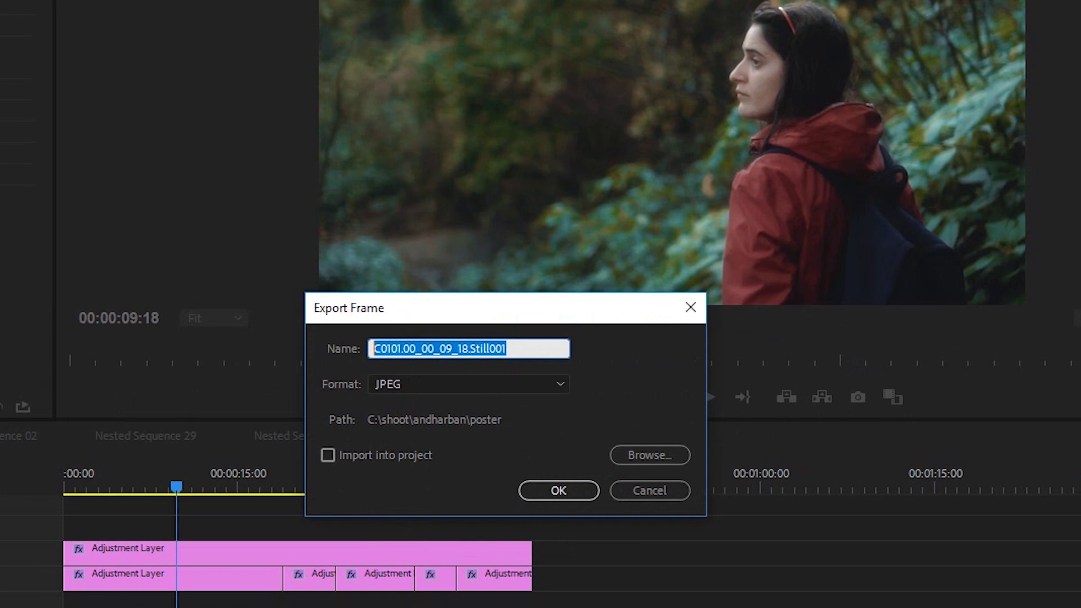
pyautogui.write('export picture')
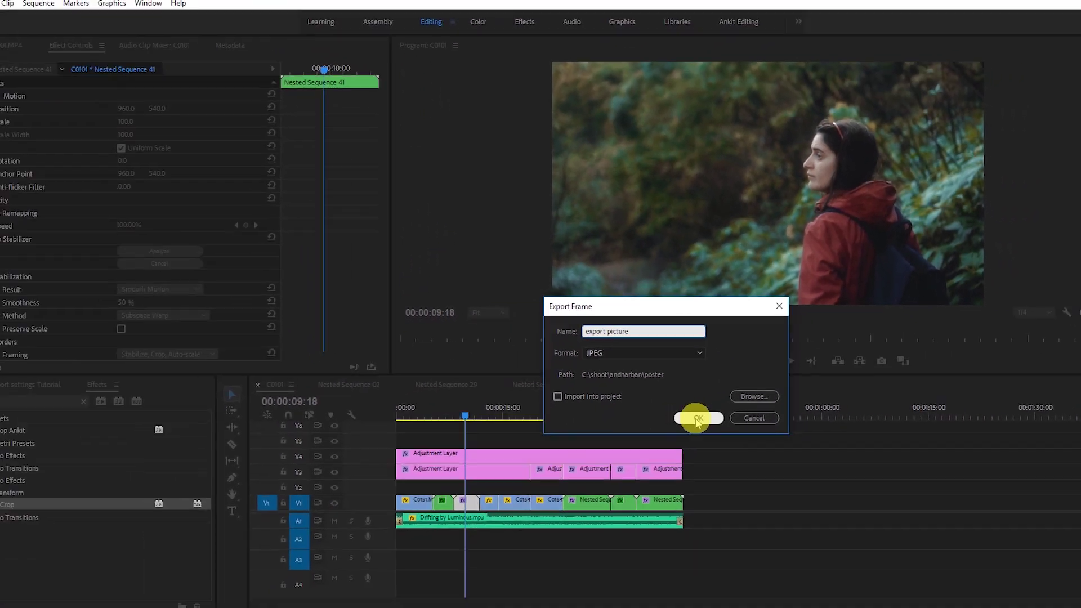
pyautogui.click(743, 414)
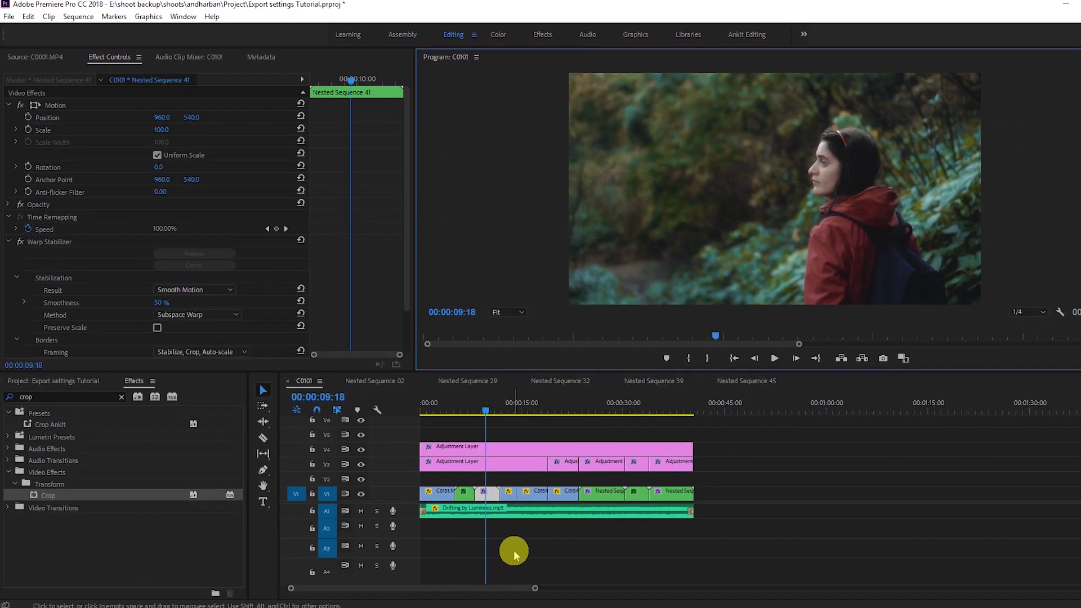